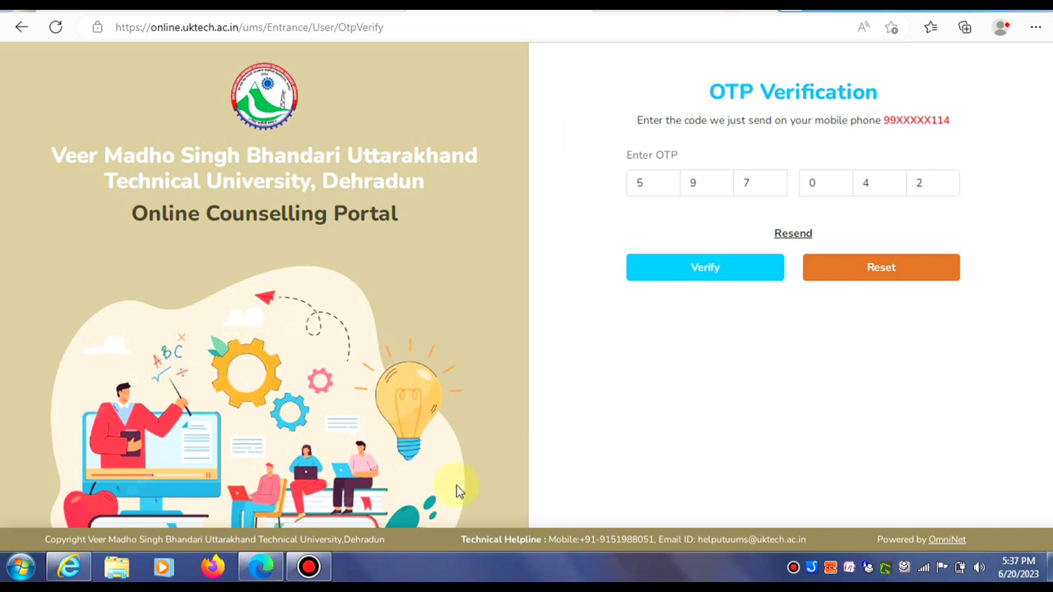
Verify the entered OTP and acknowledge the completed registration to reach the candidate login page
{"action": "left_click", "coordinate": [686, 270]}
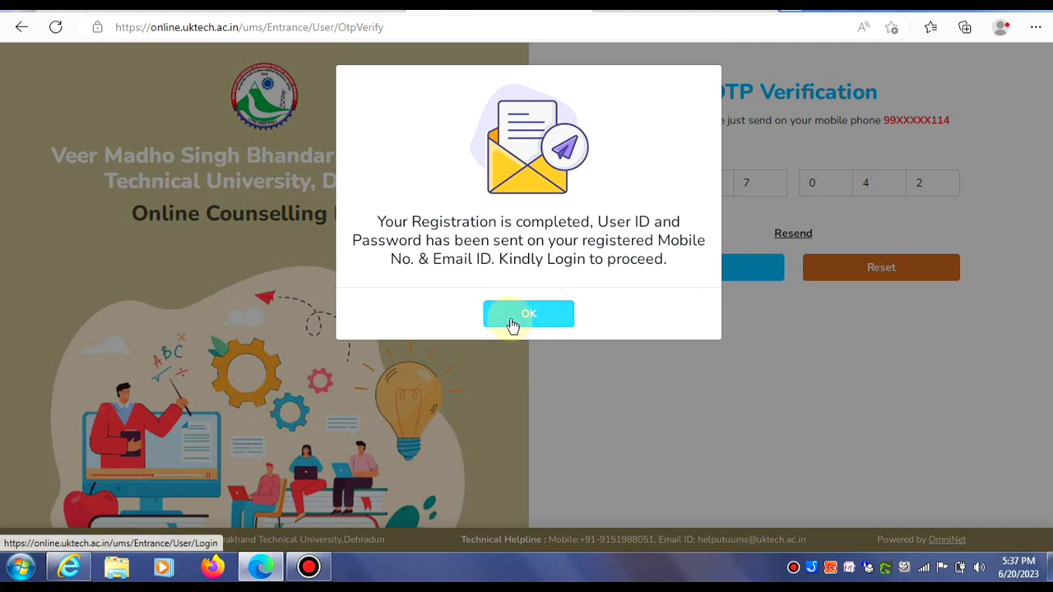
{"action": "left_click", "coordinate": [512, 324]}
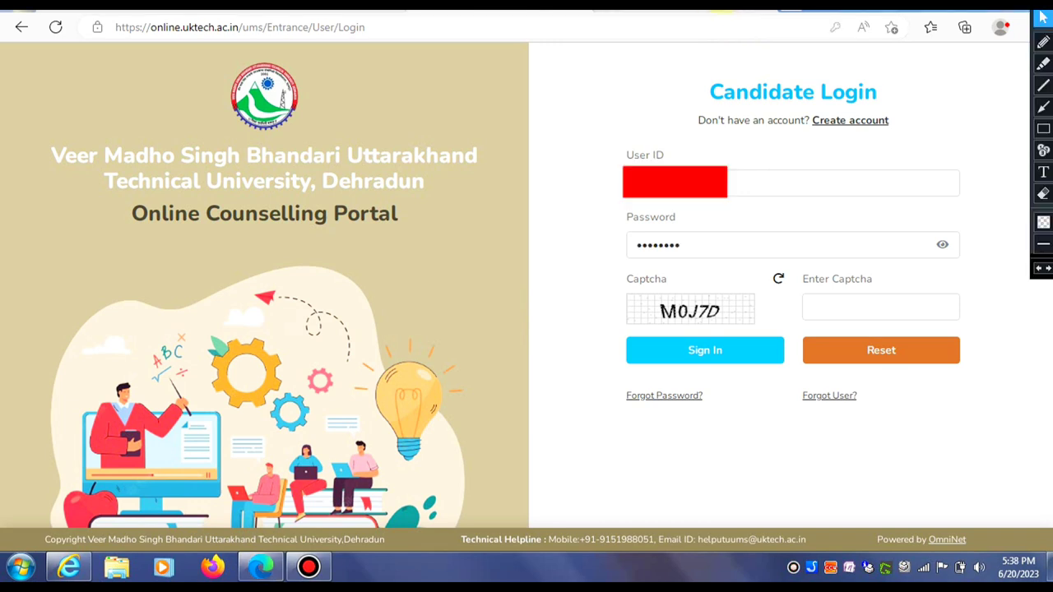
Fill in the displayed captcha, sign in as the candidate, and save the login password with automatic saving turned on
{"action": "left_click", "coordinate": [855, 303]}
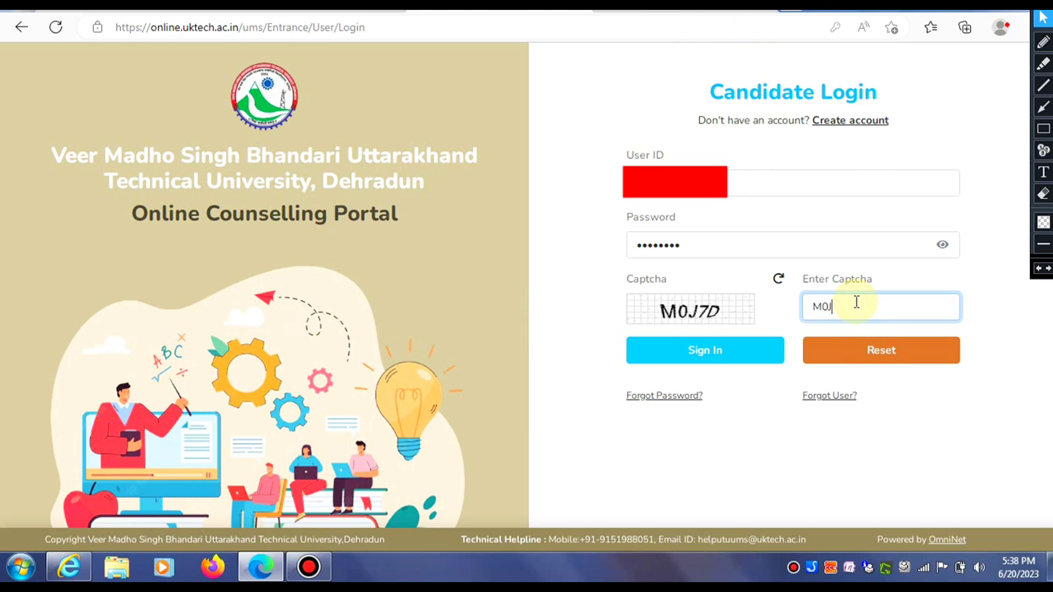
{"action": "left_click", "coordinate": [750, 351]}
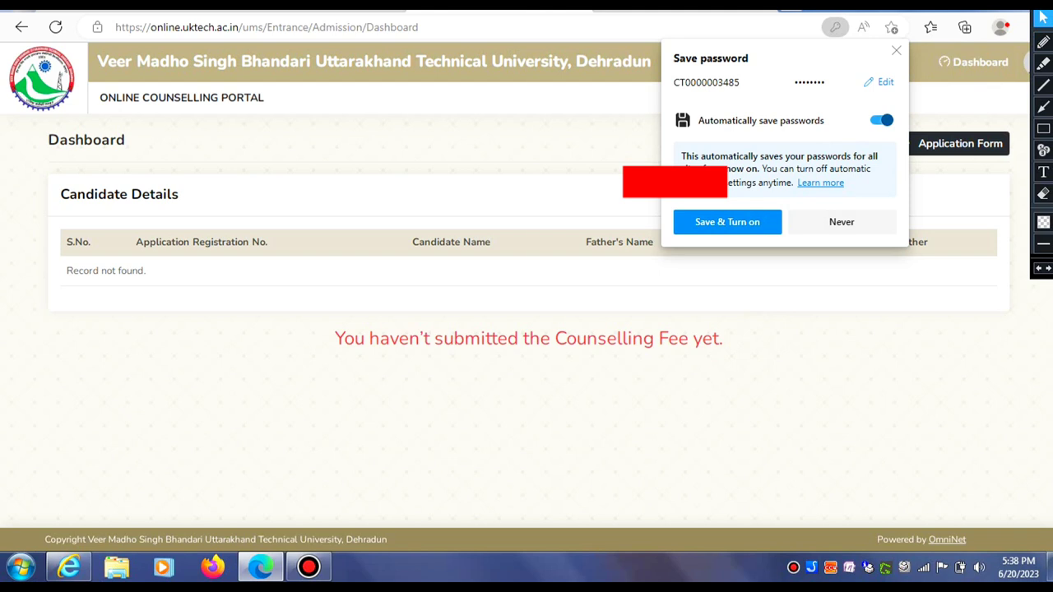
{"action": "left_click", "coordinate": [761, 228]}
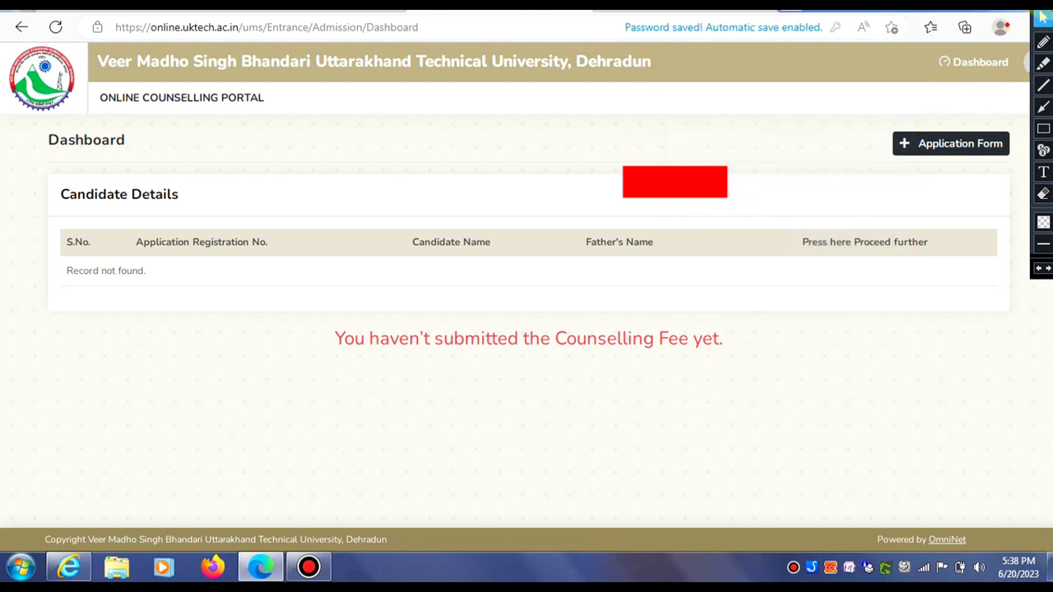
{"action": "left_click", "coordinate": [1043, 16]}
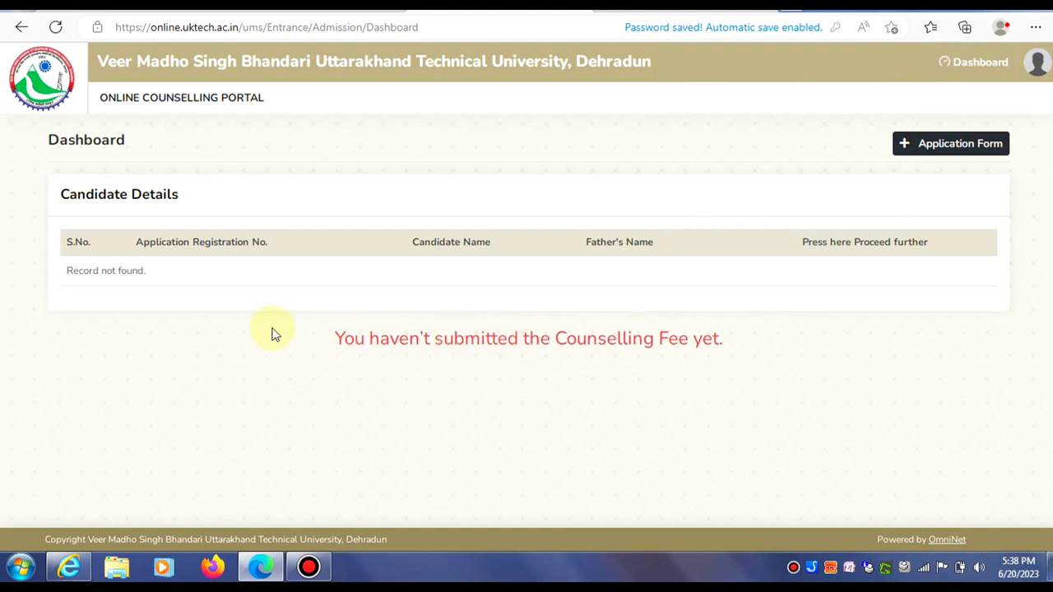
Open a new application form, answer Yes to Uttarakhand domicile, and set the year of admission to 2023
{"action": "left_click", "coordinate": [932, 148]}
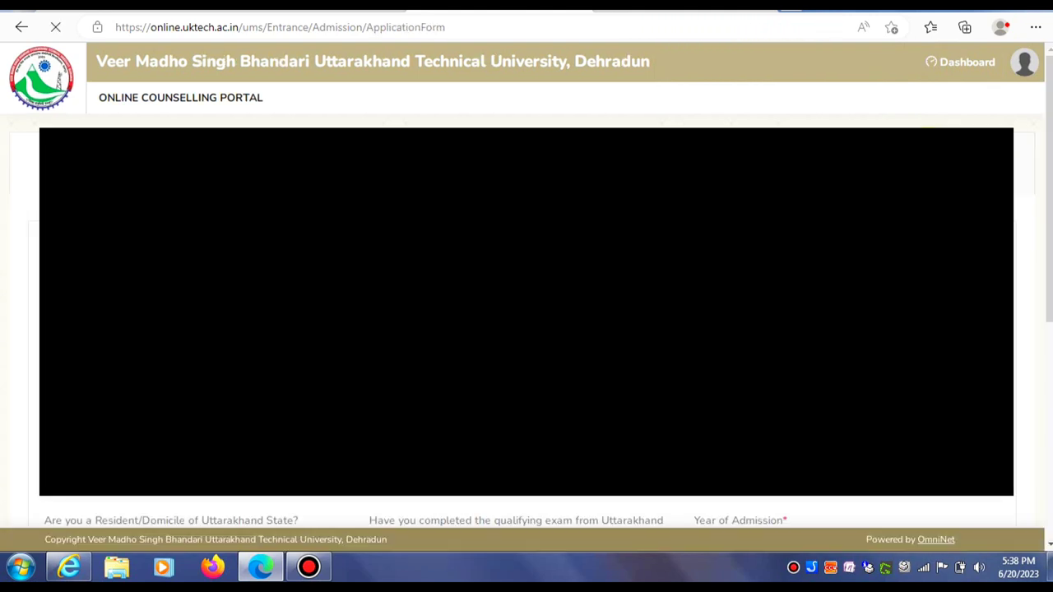
{"action": "scroll", "coordinate": [527, 329], "scroll_direction": "down", "scroll_amount": 4}
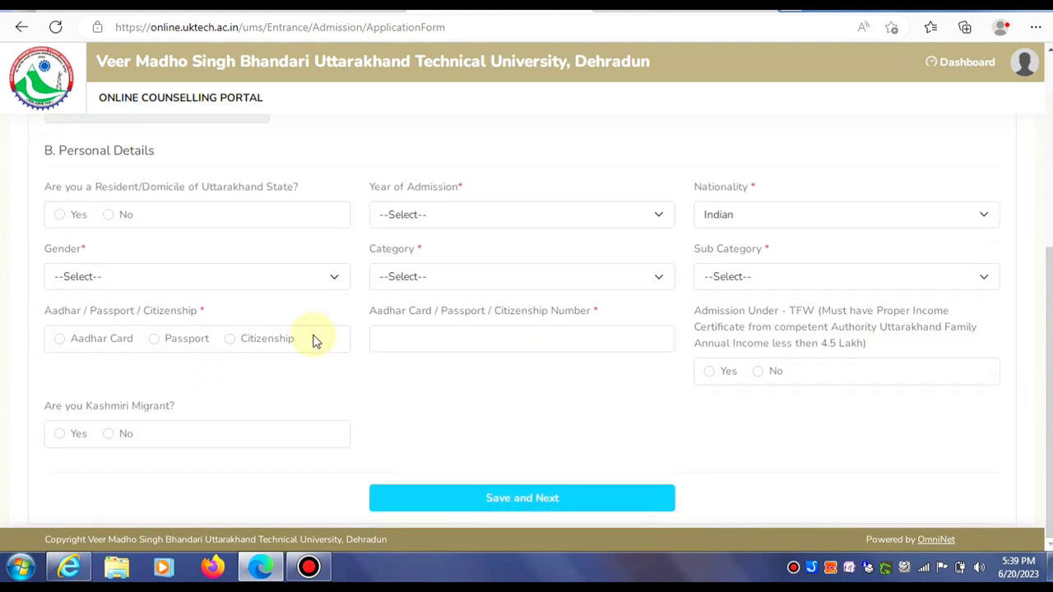
{"action": "left_click", "coordinate": [59, 216]}
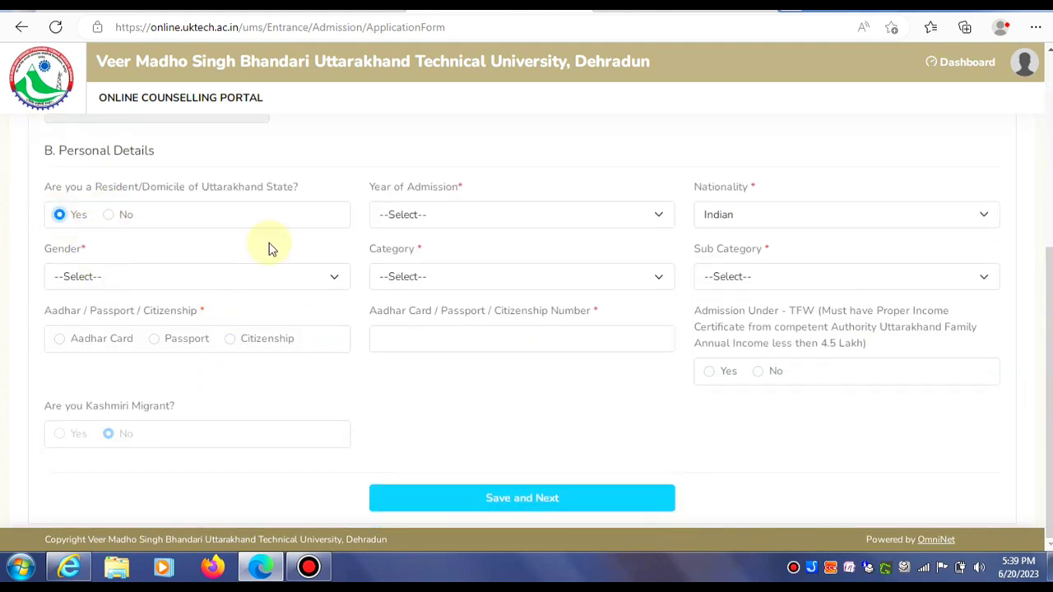
{"action": "left_click", "coordinate": [419, 221]}
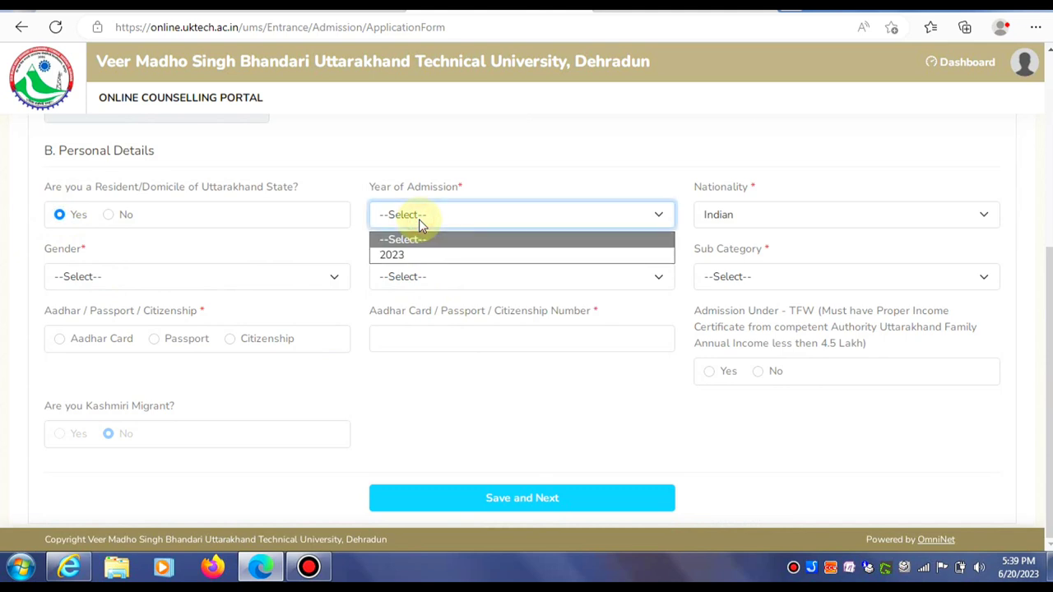
{"action": "left_click", "coordinate": [408, 252]}
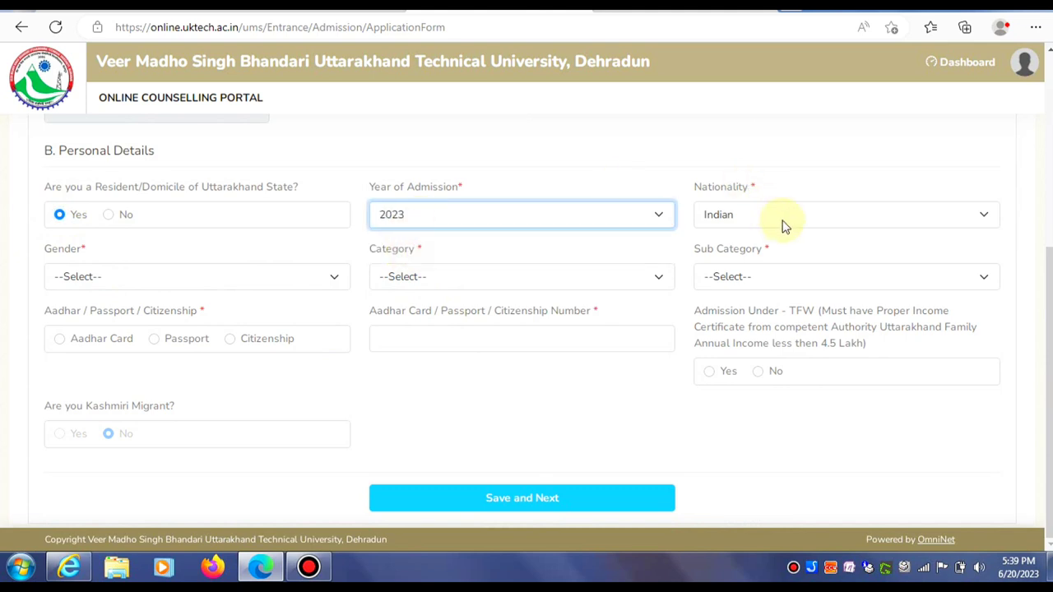
Set the gender to Male, the category to GEN (General) and the sub category to None
{"action": "left_click", "coordinate": [269, 278]}
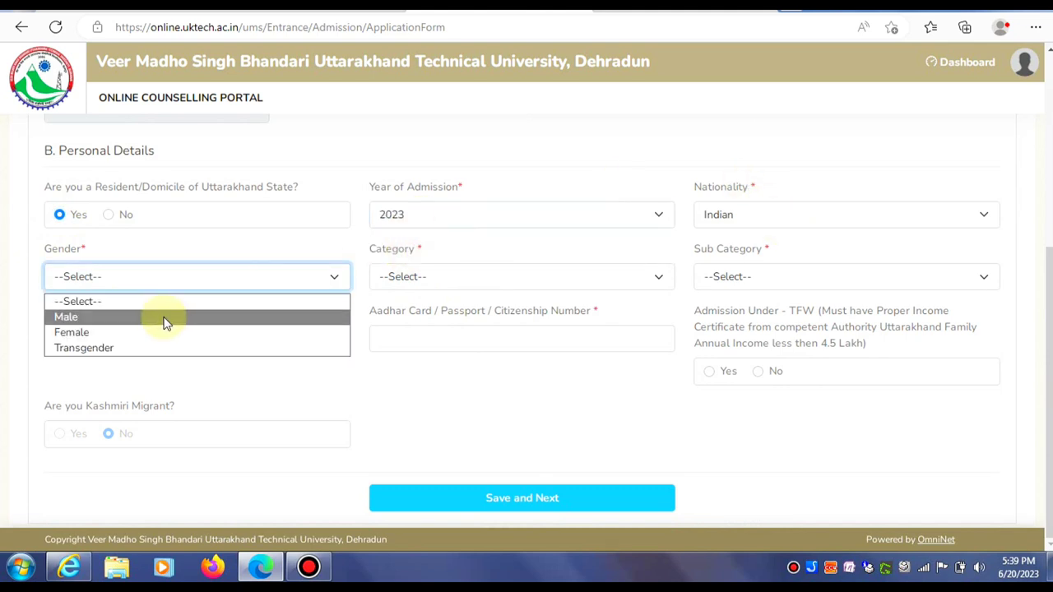
{"action": "left_click", "coordinate": [164, 318]}
{"action": "left_click", "coordinate": [484, 283]}
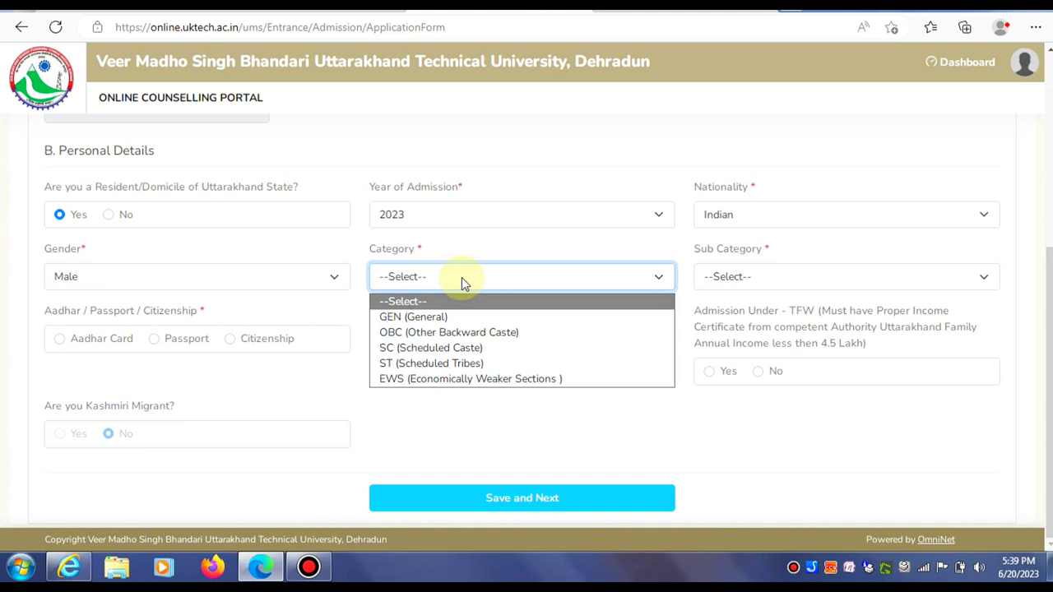
{"action": "left_click", "coordinate": [436, 317]}
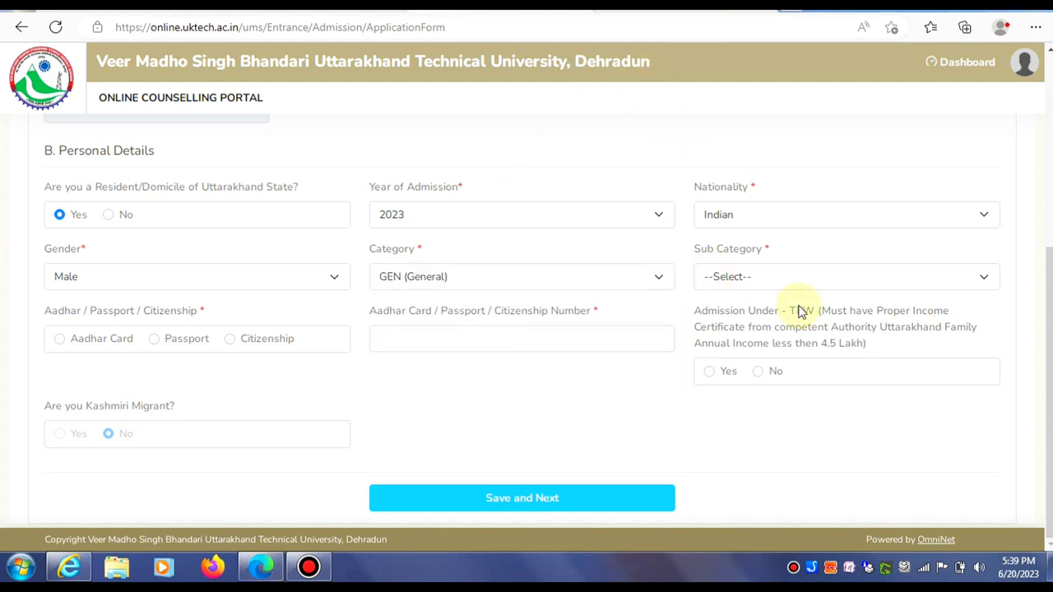
{"action": "left_click", "coordinate": [633, 280]}
{"action": "left_click", "coordinate": [736, 284]}
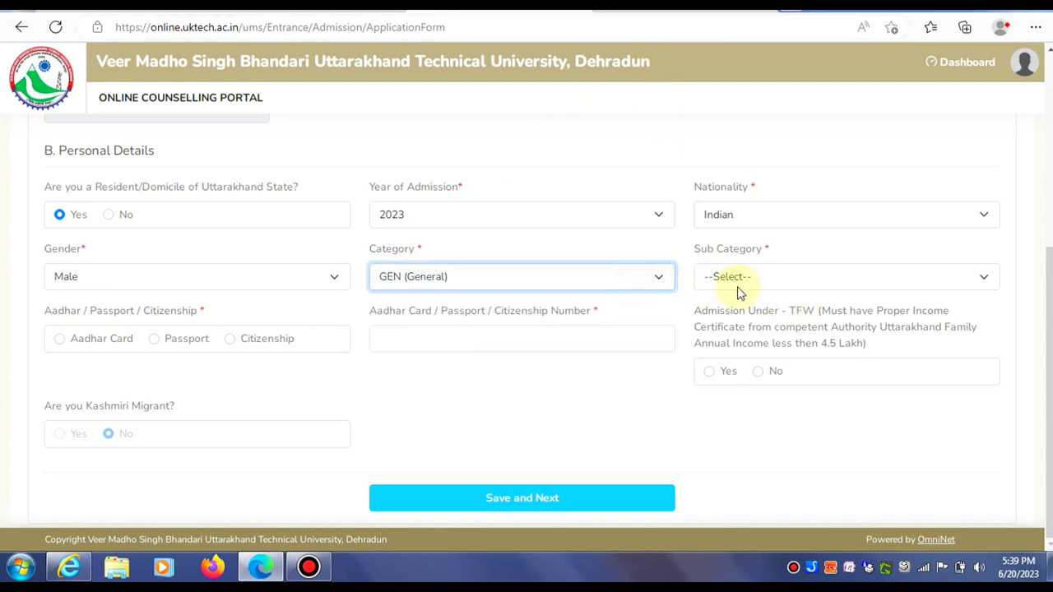
{"action": "left_click", "coordinate": [745, 280]}
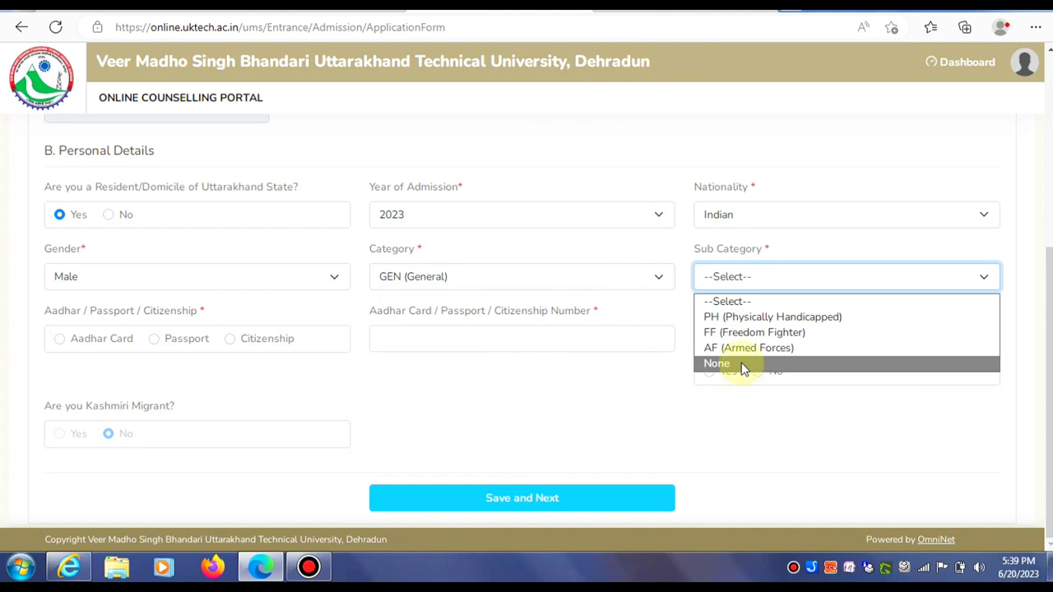
{"action": "left_click", "coordinate": [743, 366]}
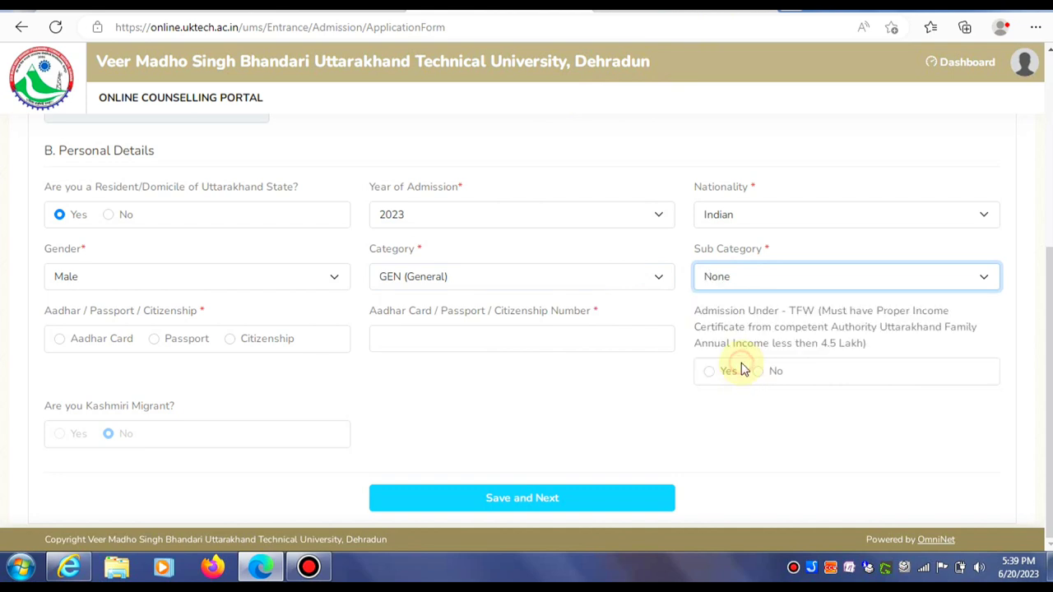
Choose Aadhar Card and enter its number, answer Yes to TFW admission and to normal admission as fallback, and save the personal details
{"action": "left_click", "coordinate": [57, 344]}
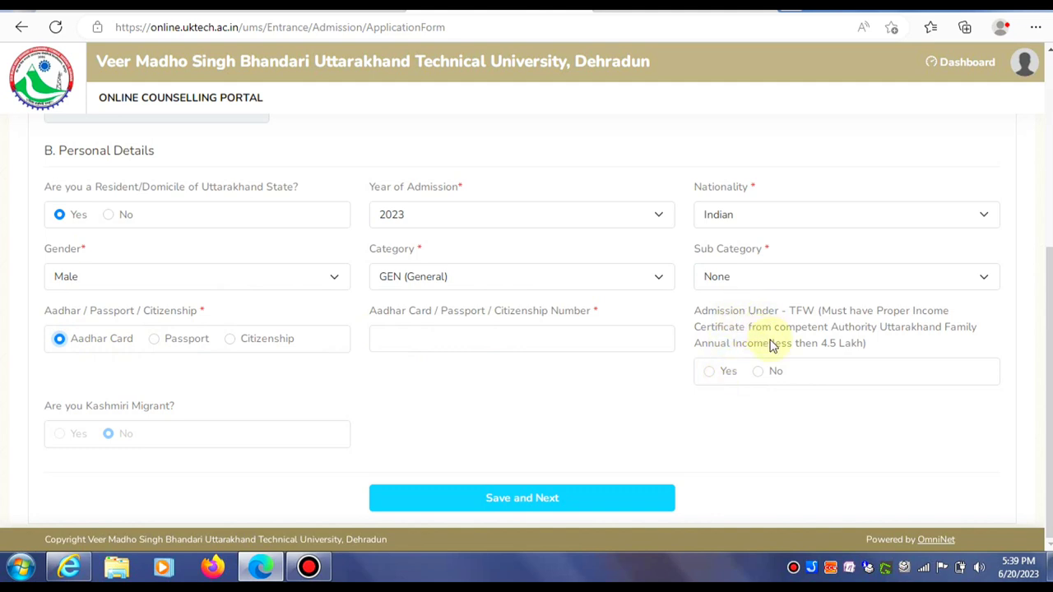
{"action": "left_click", "coordinate": [710, 374]}
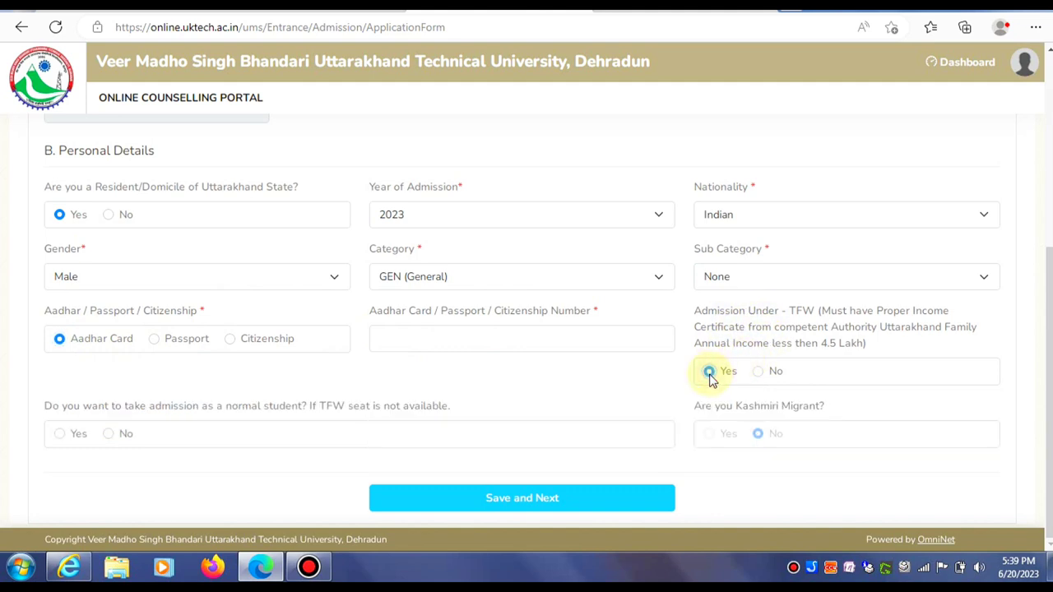
{"action": "left_click", "coordinate": [59, 436]}
{"action": "left_click", "coordinate": [398, 339]}
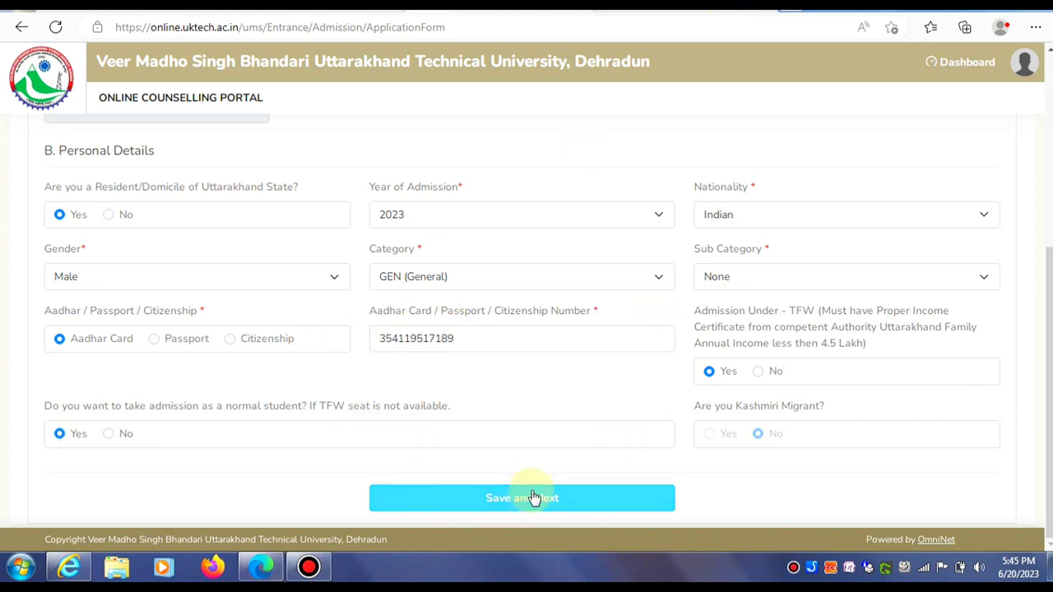
{"action": "left_click", "coordinate": [533, 498]}
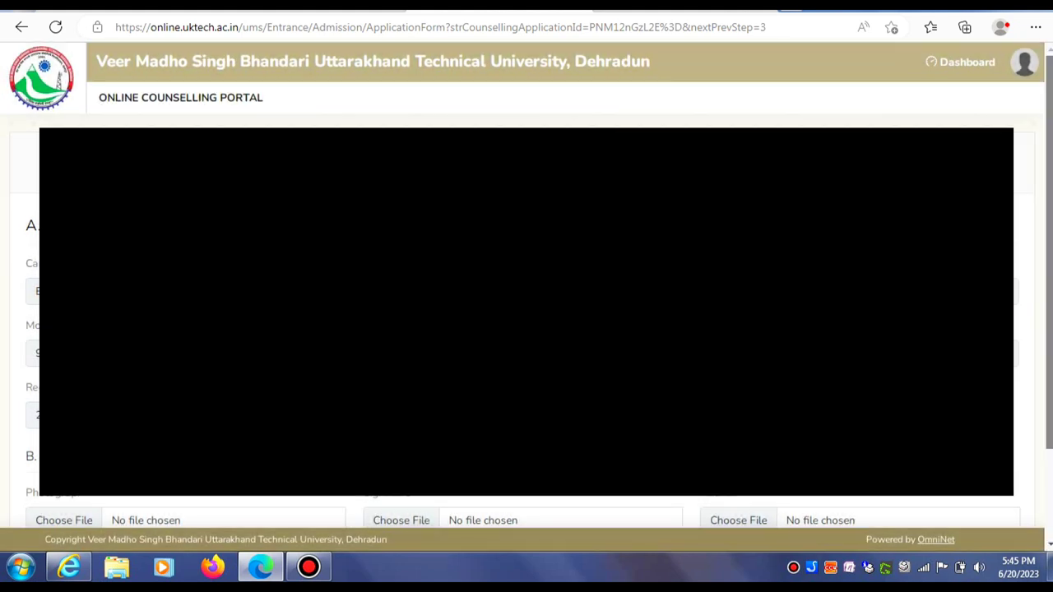
Upload sign.jpg from the candidate's folder in Downloads as the signature and preview the uploaded file
{"action": "scroll", "coordinate": [527, 330], "scroll_direction": "down", "scroll_amount": 2}
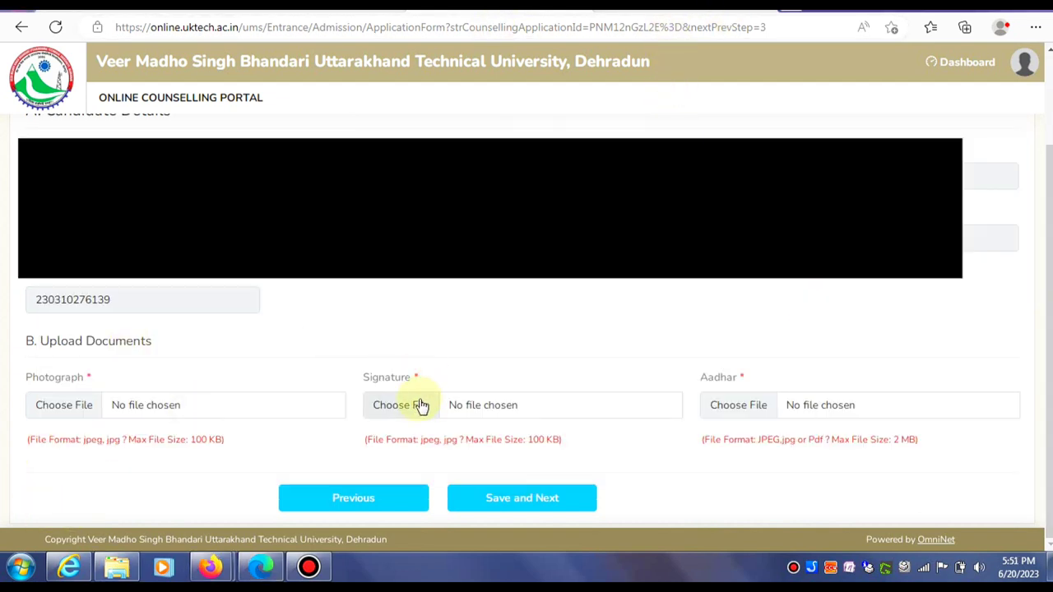
{"action": "left_click", "coordinate": [420, 407]}
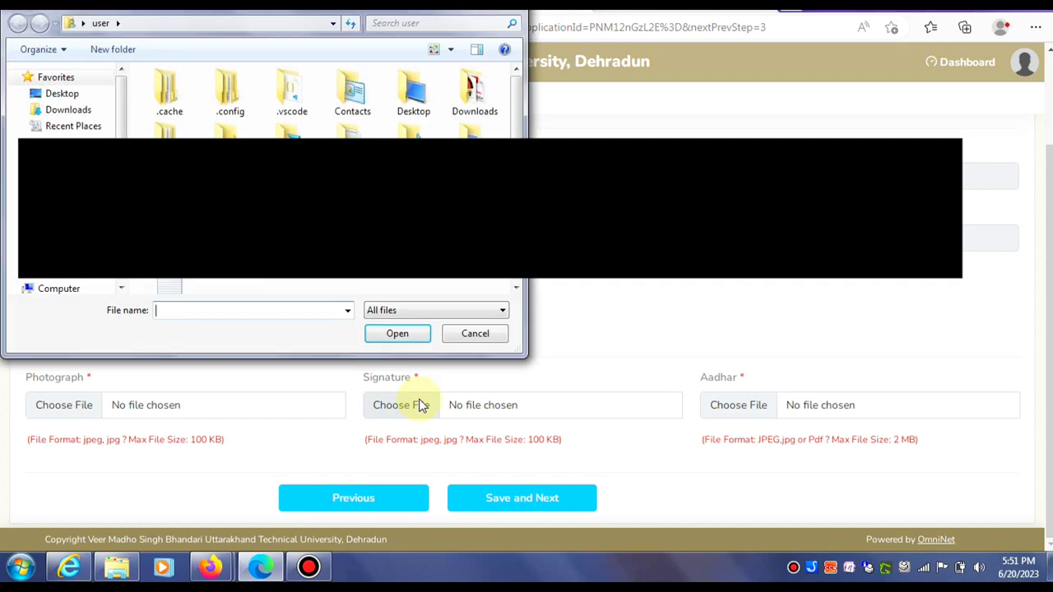
{"action": "left_click", "coordinate": [95, 108]}
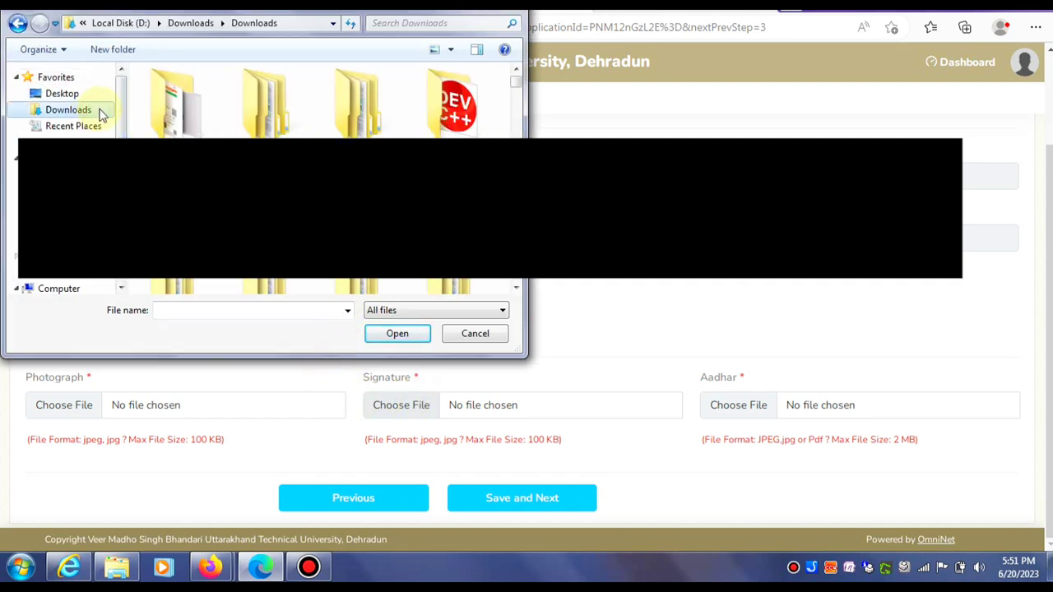
{"action": "double_click", "coordinate": [174, 115]}
{"action": "scroll", "coordinate": [442, 76], "scroll_direction": "down", "scroll_amount": 5}
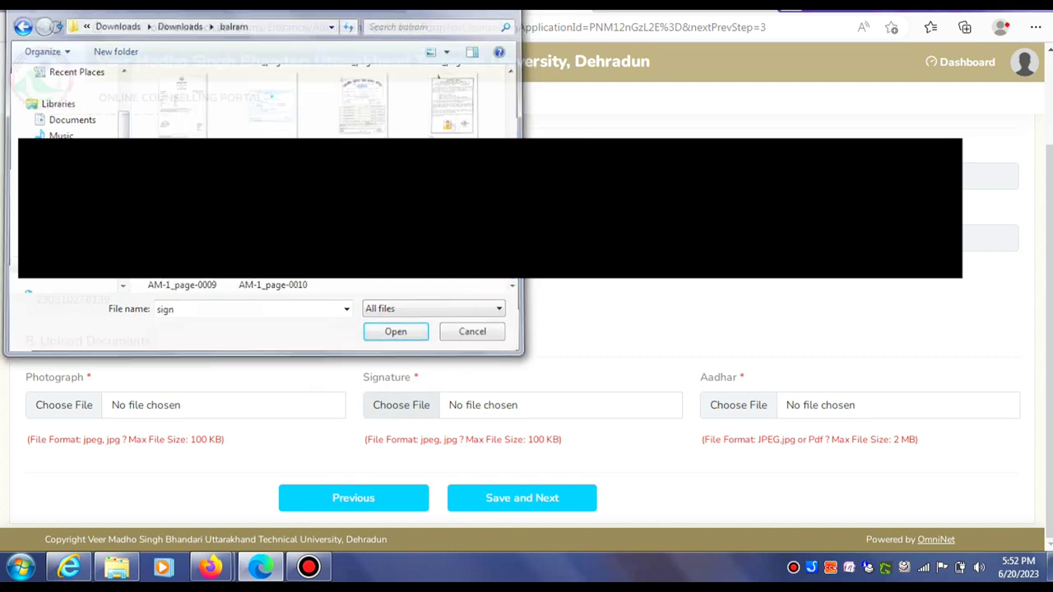
{"action": "key", "text": "Return"}
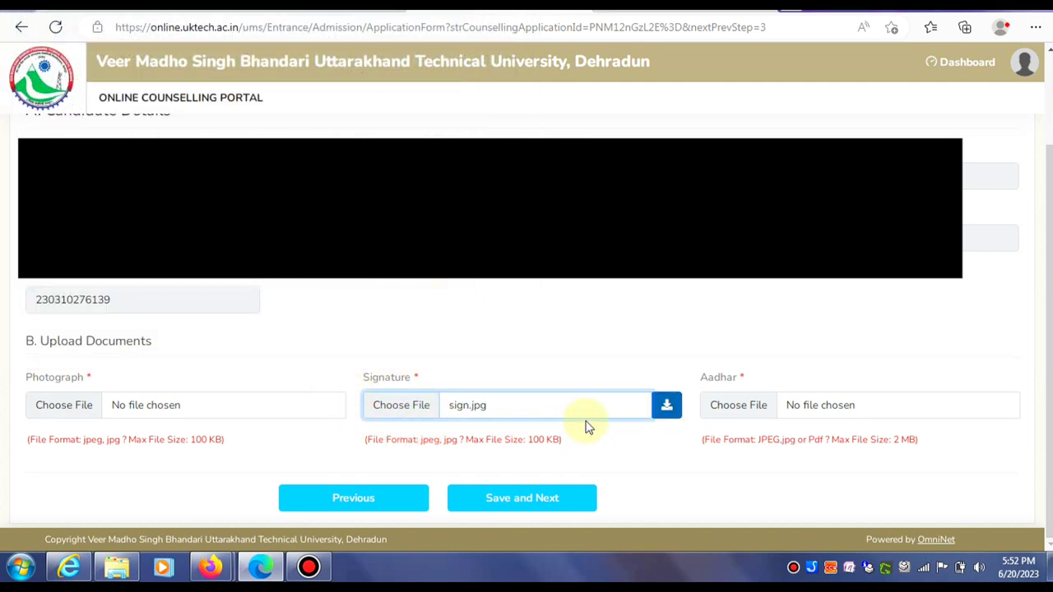
{"action": "left_click", "coordinate": [668, 409]}
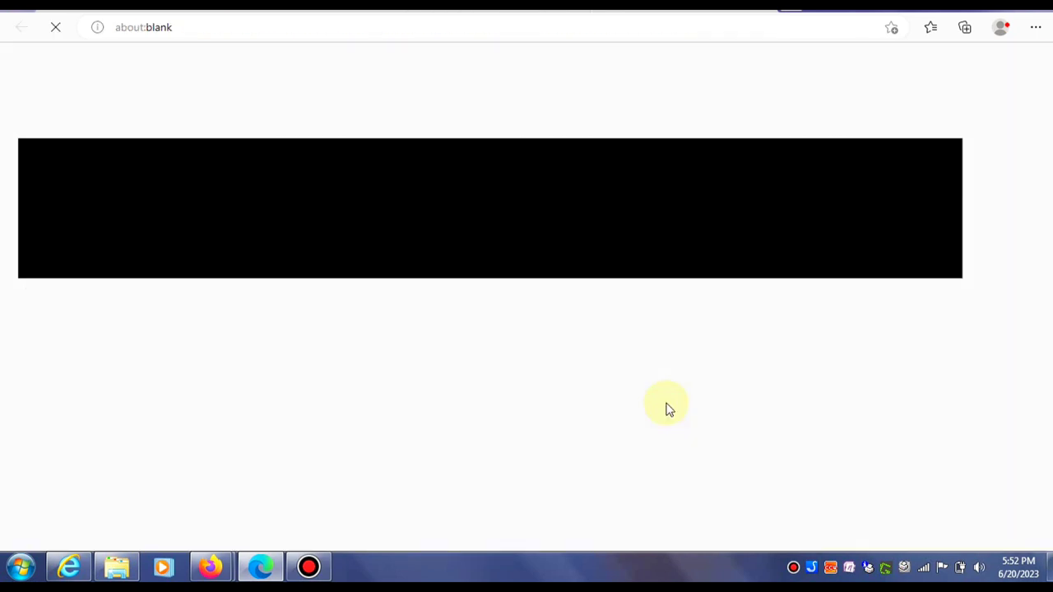
{"action": "left_click", "coordinate": [735, 10]}
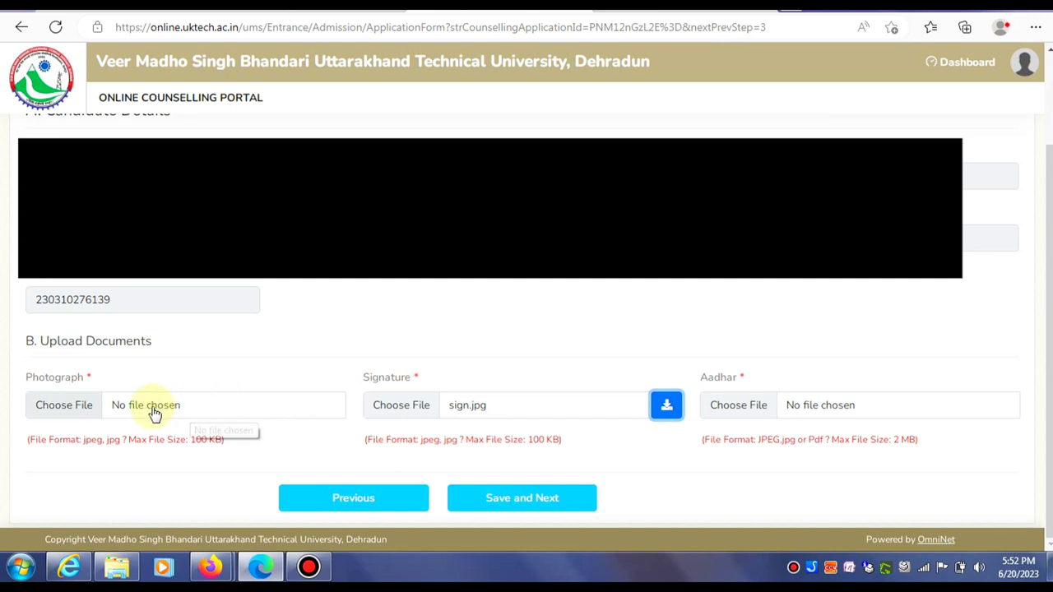
Try to upload the file photo from the candidate's folder as the photograph
{"action": "left_click", "coordinate": [80, 408]}
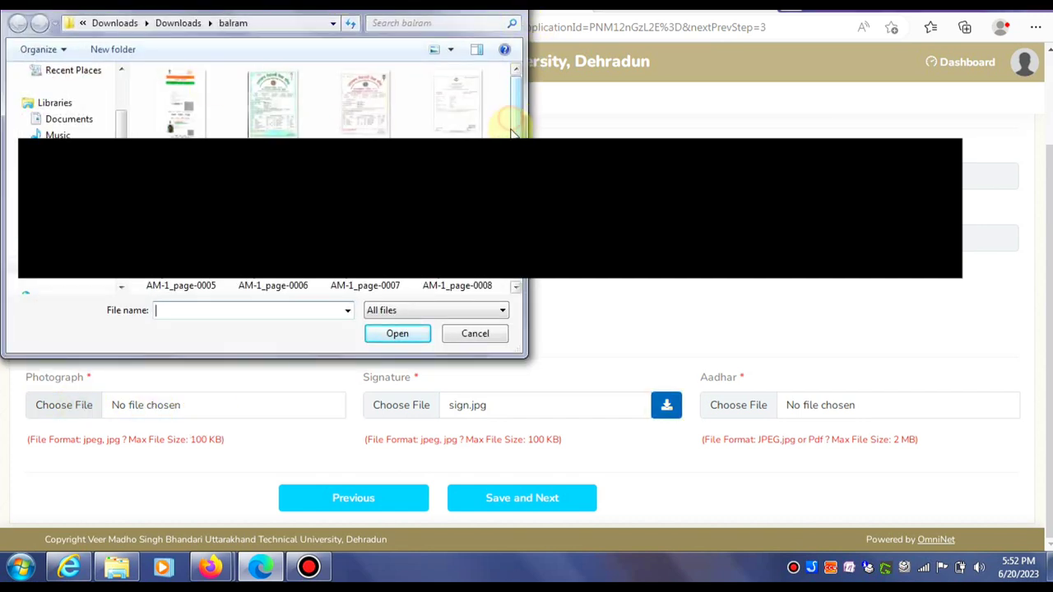
{"action": "scroll", "coordinate": [512, 132], "scroll_direction": "down", "scroll_amount": 2}
{"action": "type", "text": "photo"}
{"action": "key", "text": "Return"}
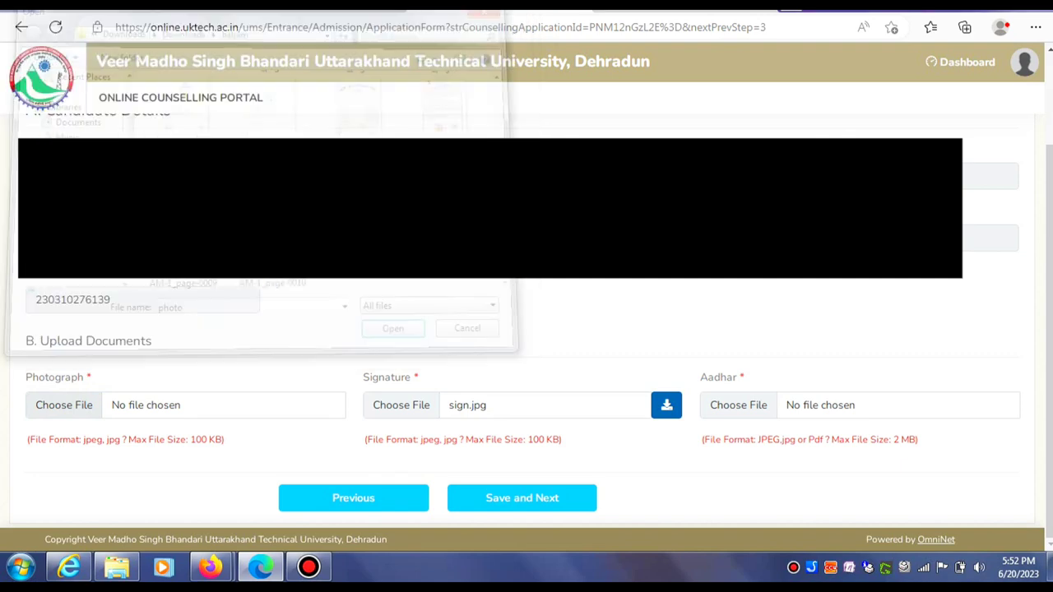
{"action": "left_click", "coordinate": [518, 374]}
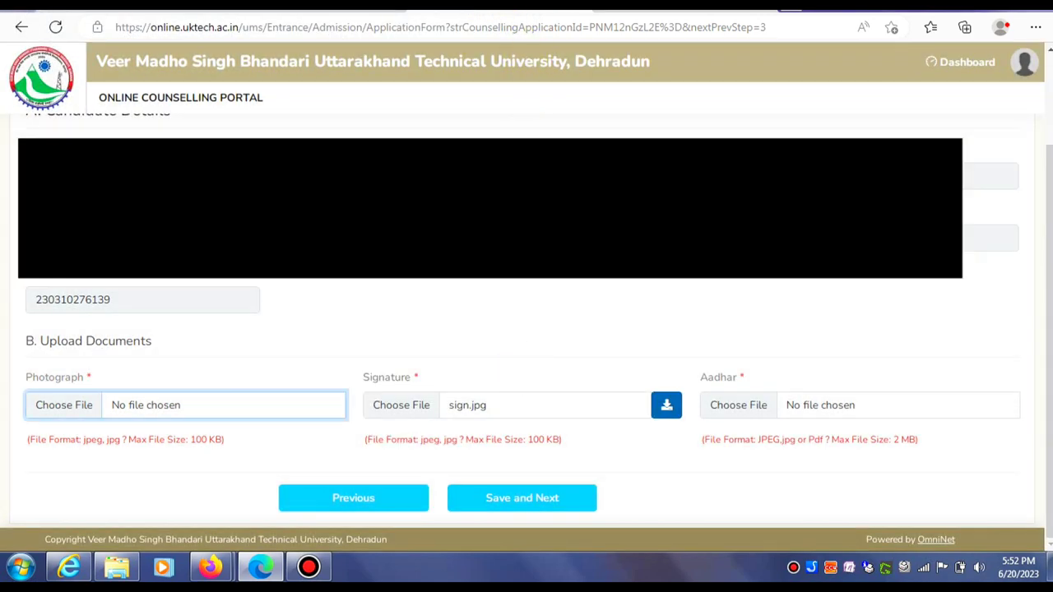
Search the web for "image resizer" in a new browser tab
{"action": "key", "text": "ctrl+t"}
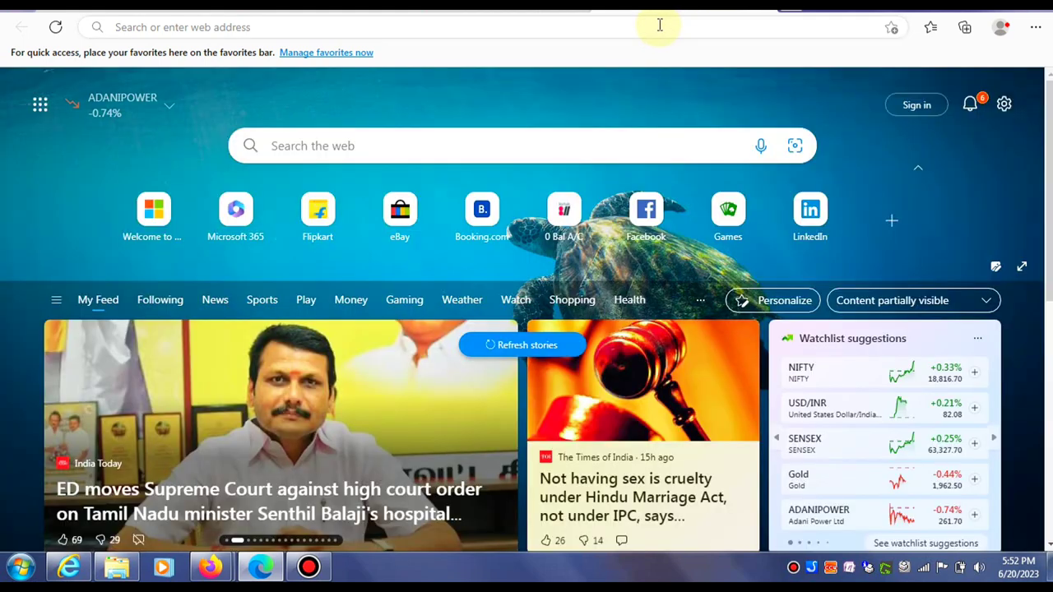
{"action": "type", "text": "im"}
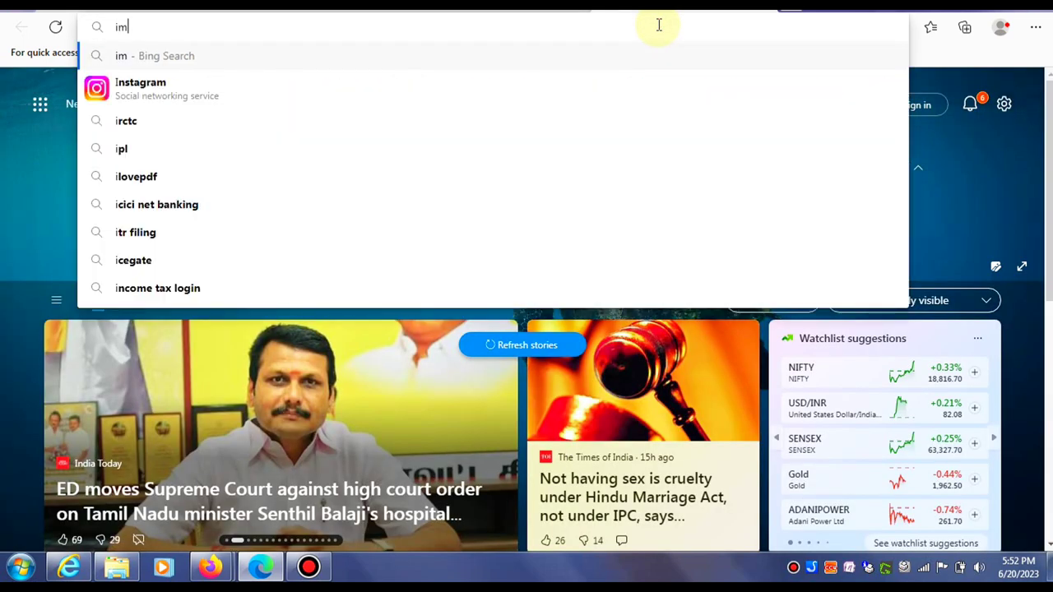
{"action": "type", "text": "age resize"}
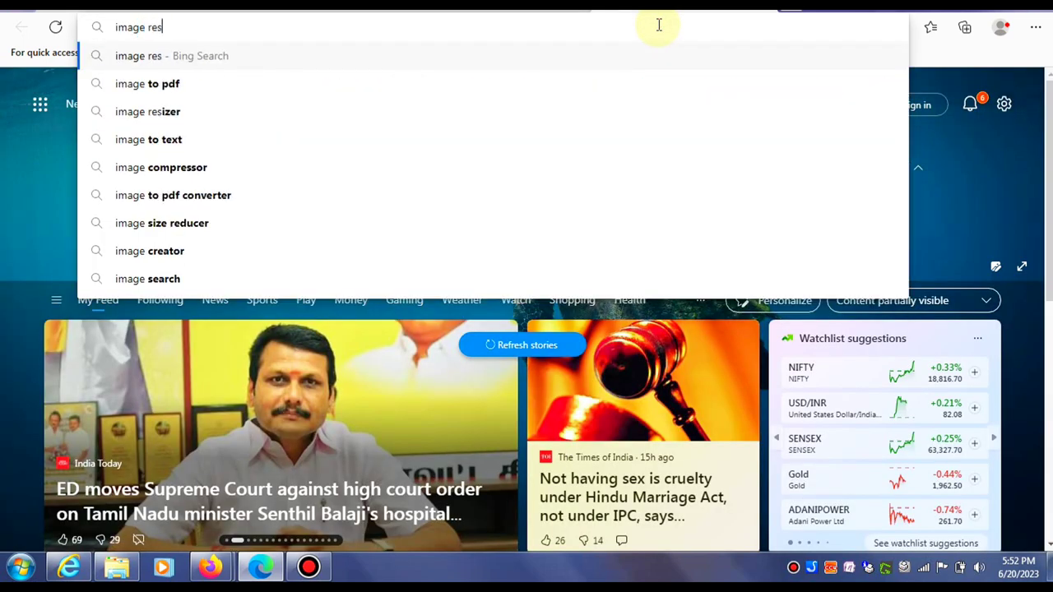
{"action": "type", "text": "r"}
{"action": "key", "text": "Return"}
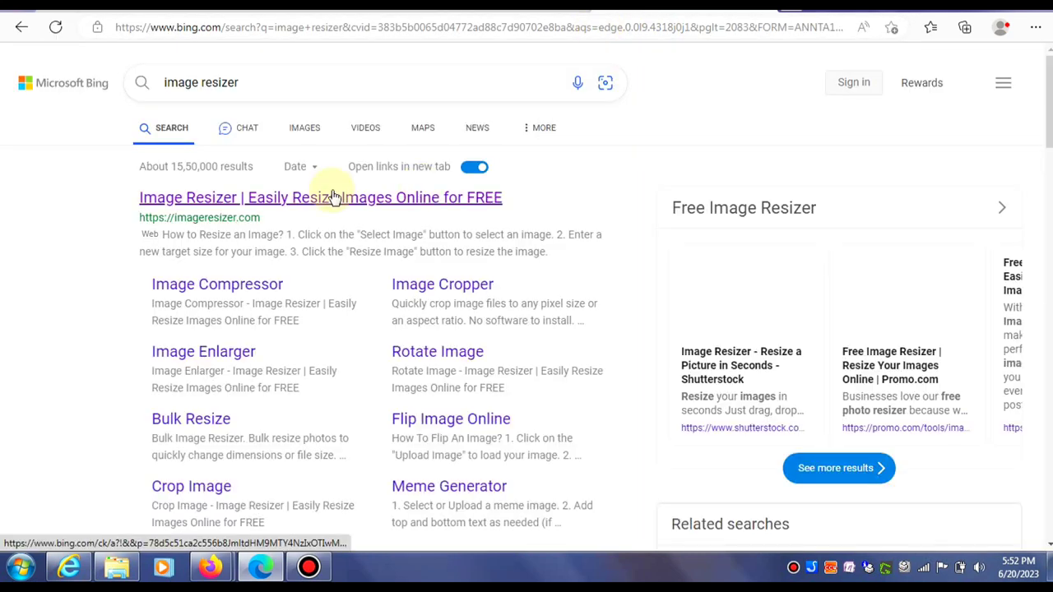
Open imageresizer.com from the search results and load photo.jpg from the candidate's folder
{"action": "left_click", "coordinate": [319, 200]}
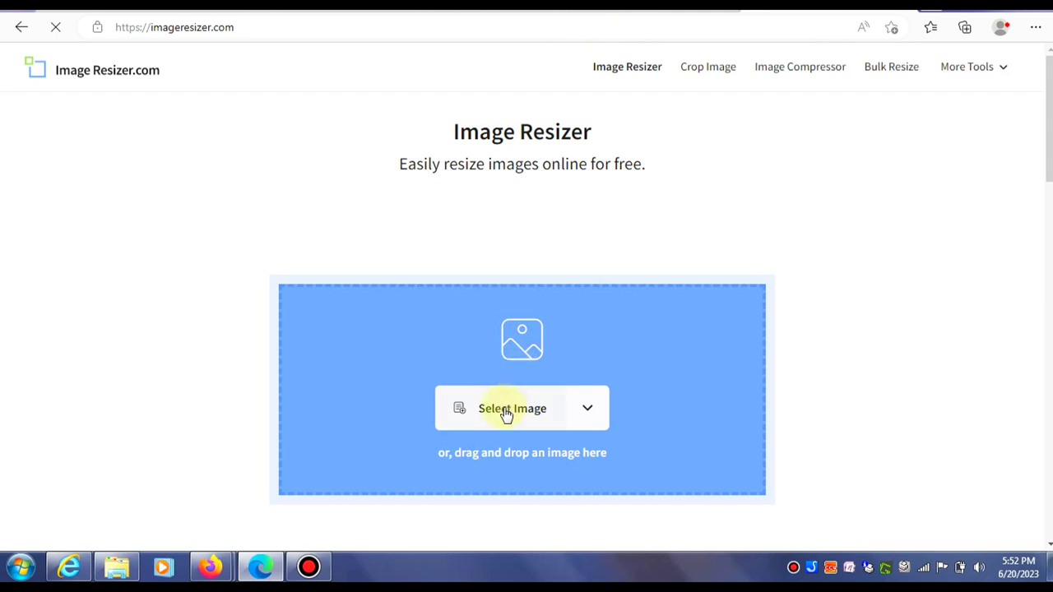
{"action": "left_click", "coordinate": [507, 416]}
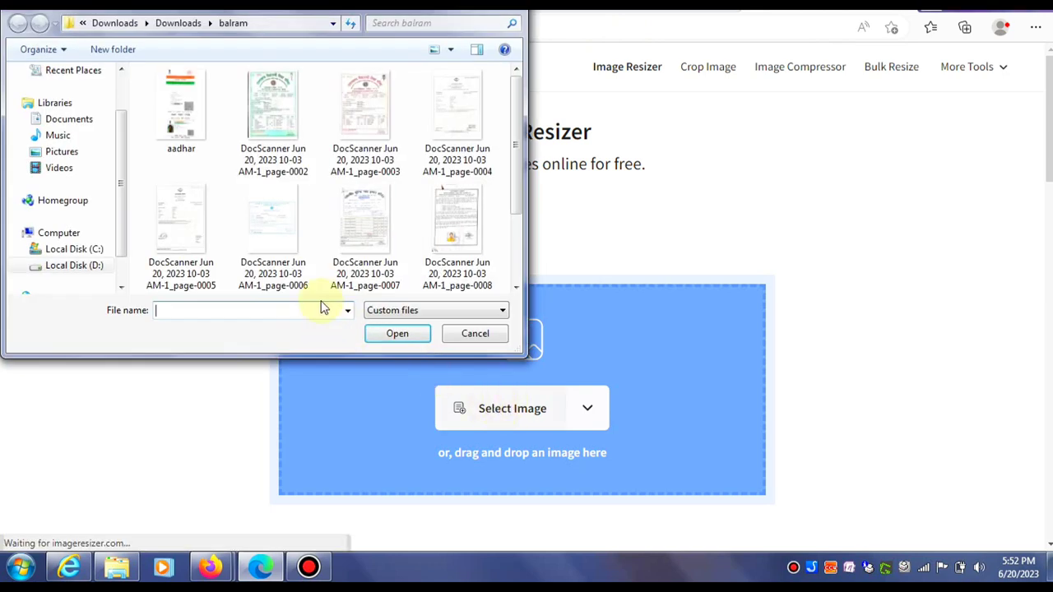
{"action": "type", "text": "ph"}
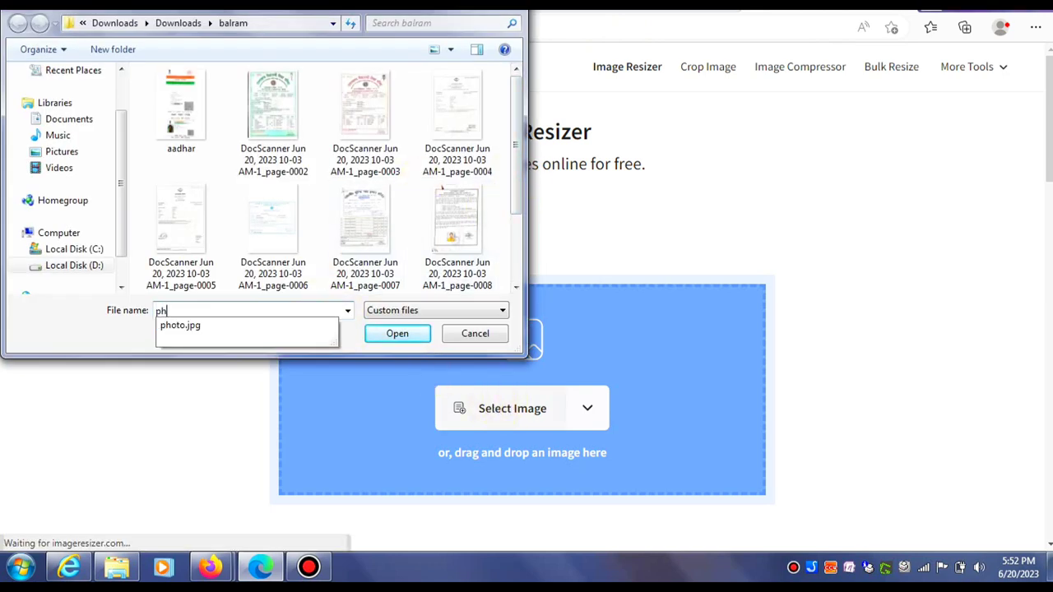
{"action": "key", "text": "Down"}
{"action": "key", "text": "Return"}
Resize the photo with a target file size of 100 KB and the aspect ratio lock turned off
{"action": "left_click_drag", "start_coordinate": [270, 312], "coordinate": [276, 445]}
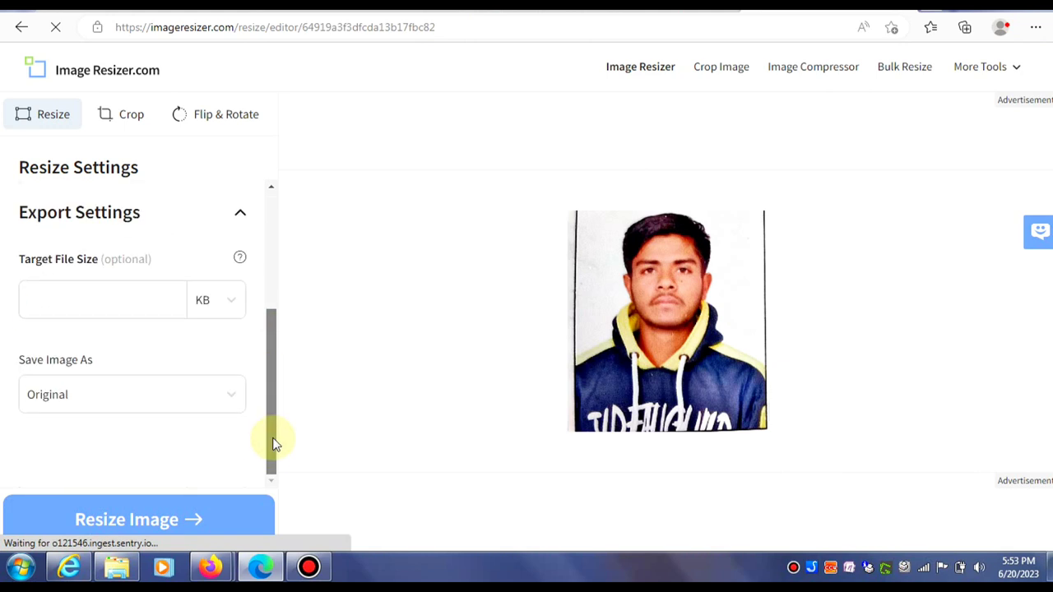
{"action": "left_click", "coordinate": [119, 305]}
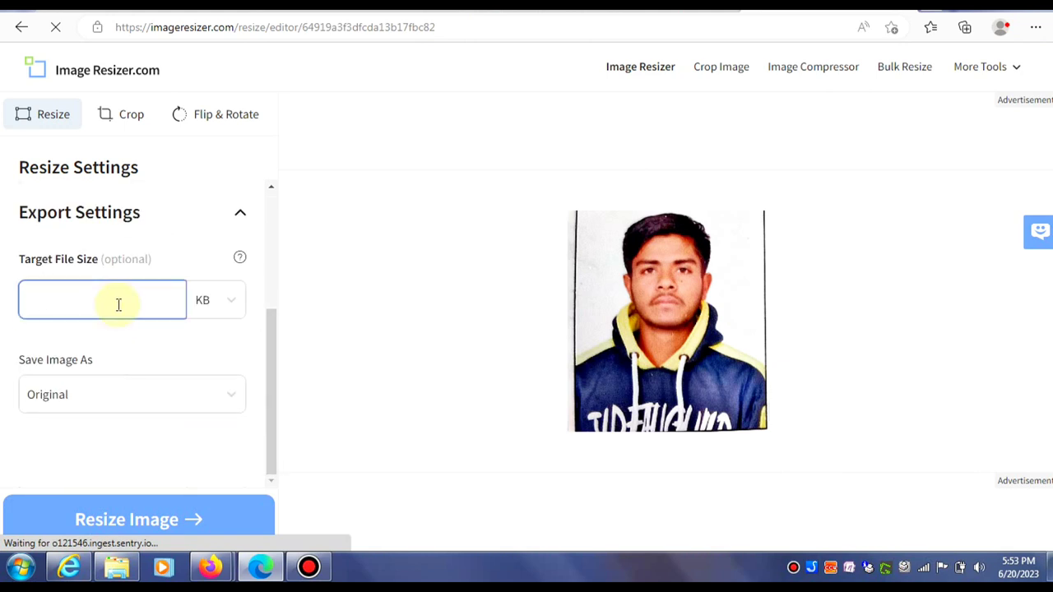
{"action": "type", "text": "100"}
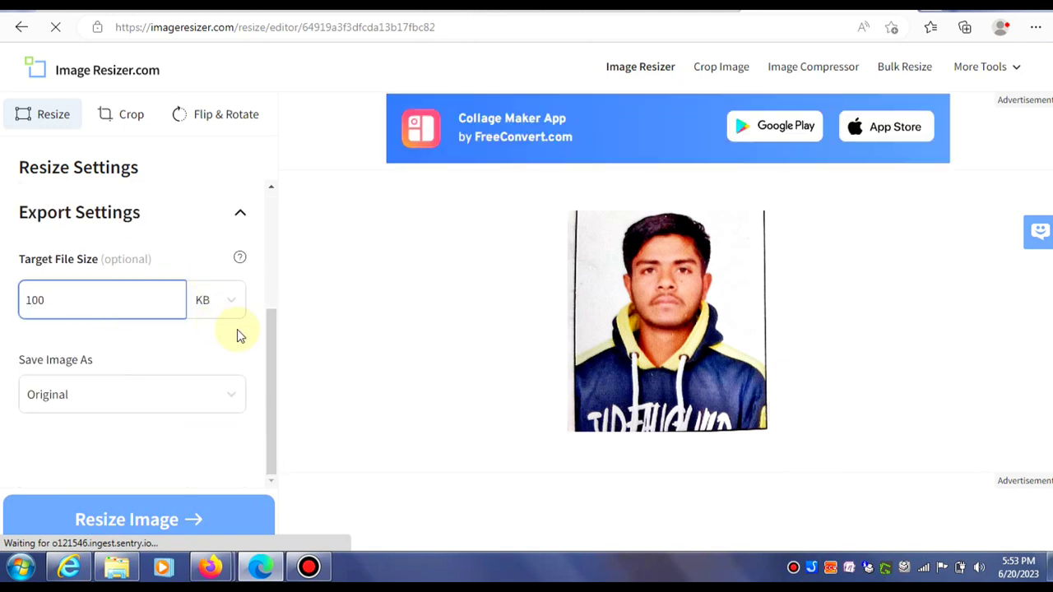
{"action": "left_click_drag", "start_coordinate": [268, 343], "coordinate": [265, 204]}
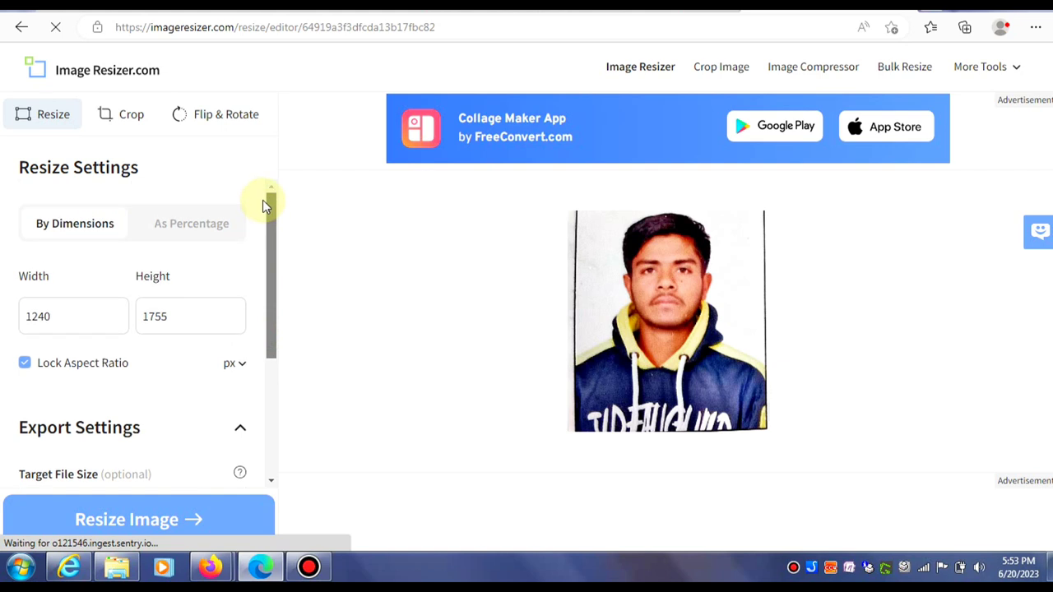
{"action": "left_click", "coordinate": [27, 365]}
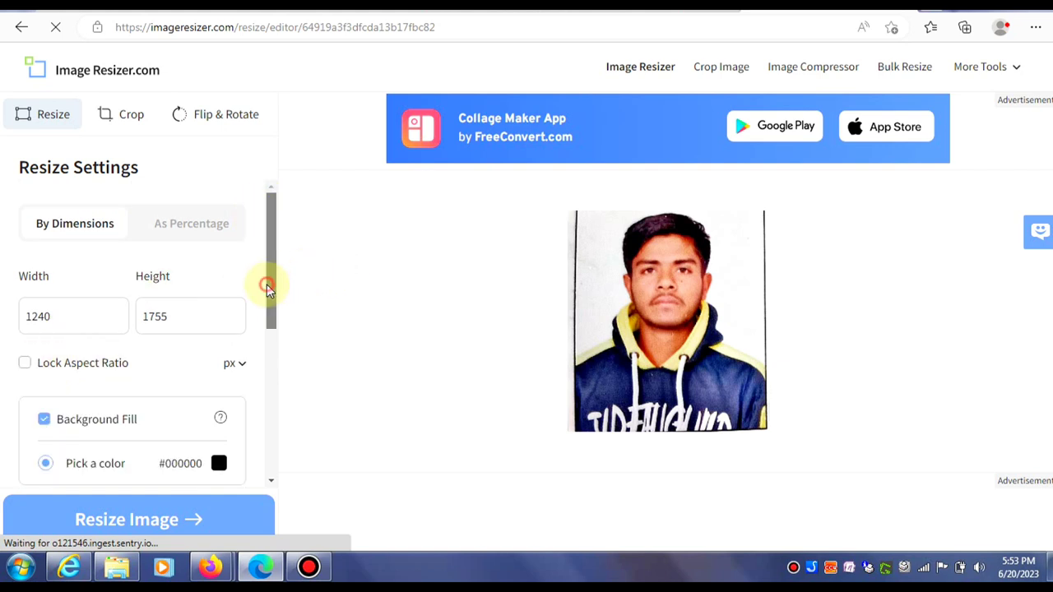
{"action": "left_click_drag", "start_coordinate": [268, 287], "coordinate": [251, 442]}
{"action": "left_click", "coordinate": [176, 512]}
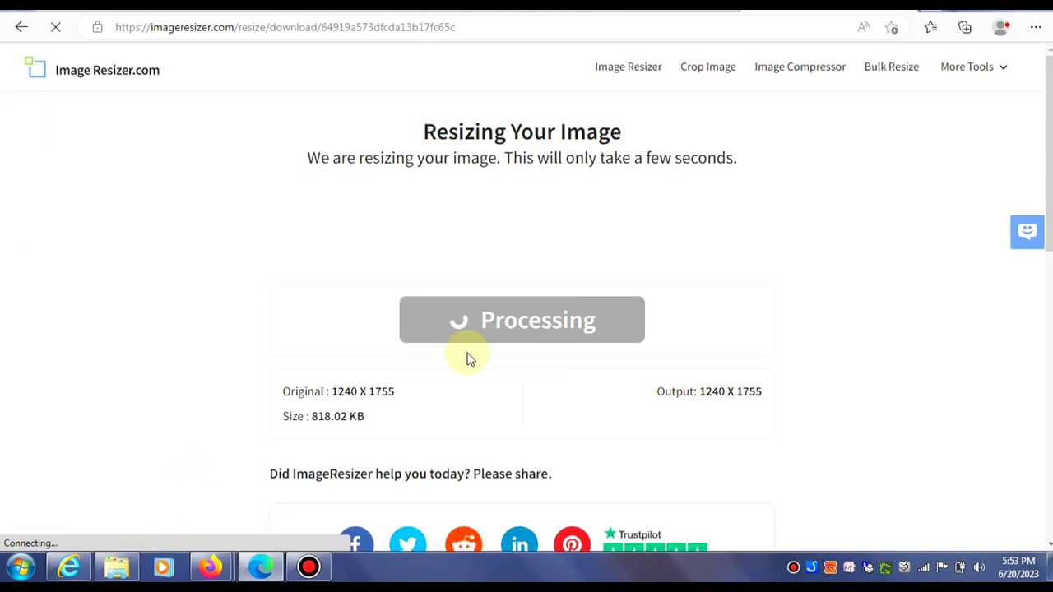
Download the resized photo
{"action": "left_click", "coordinate": [587, 313]}
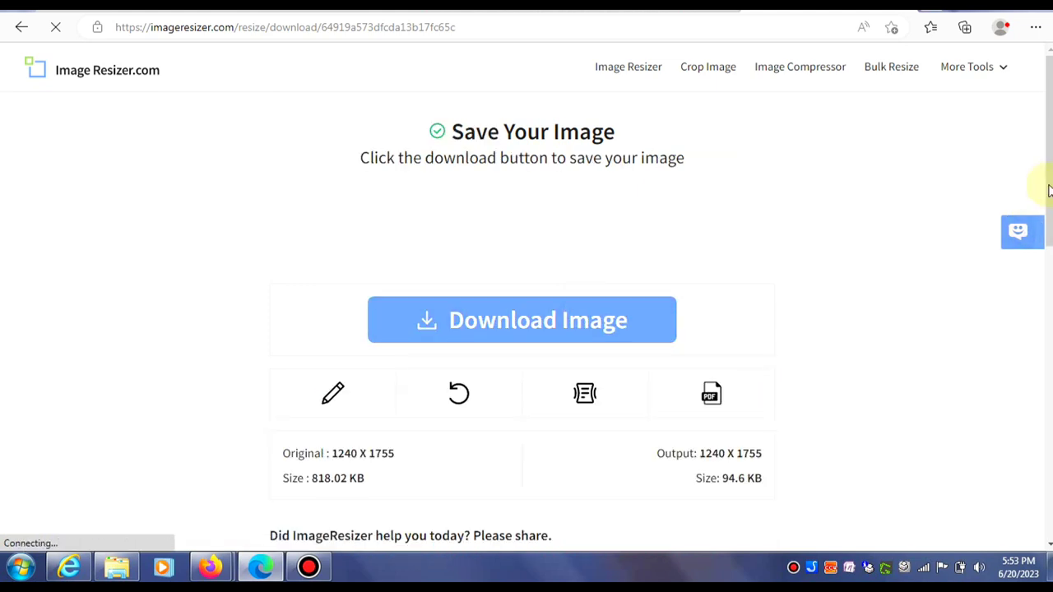
{"action": "scroll", "coordinate": [1048, 183], "scroll_direction": "down", "scroll_amount": 2}
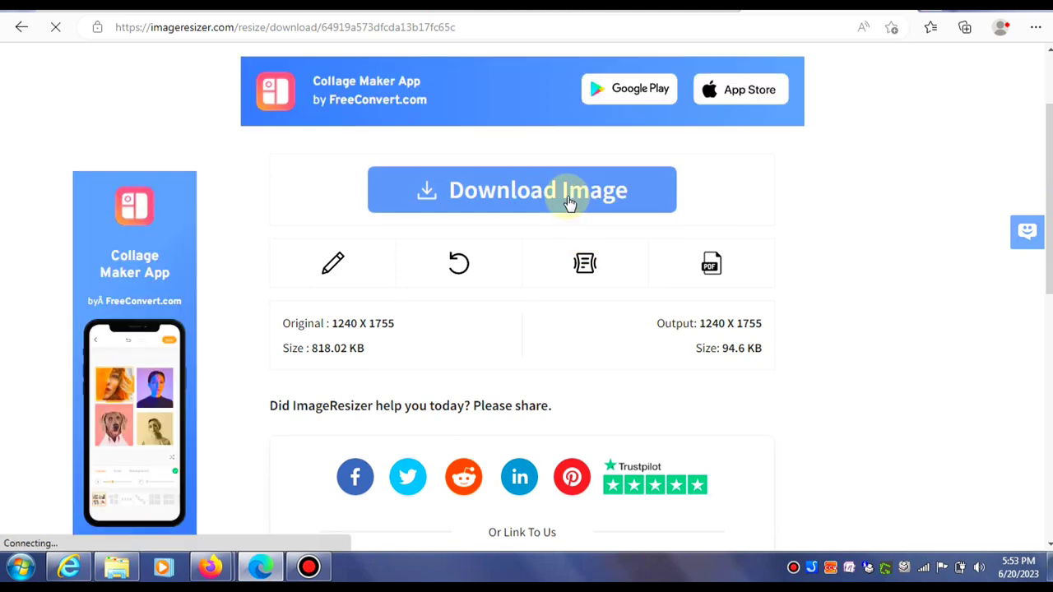
{"action": "left_click", "coordinate": [567, 198]}
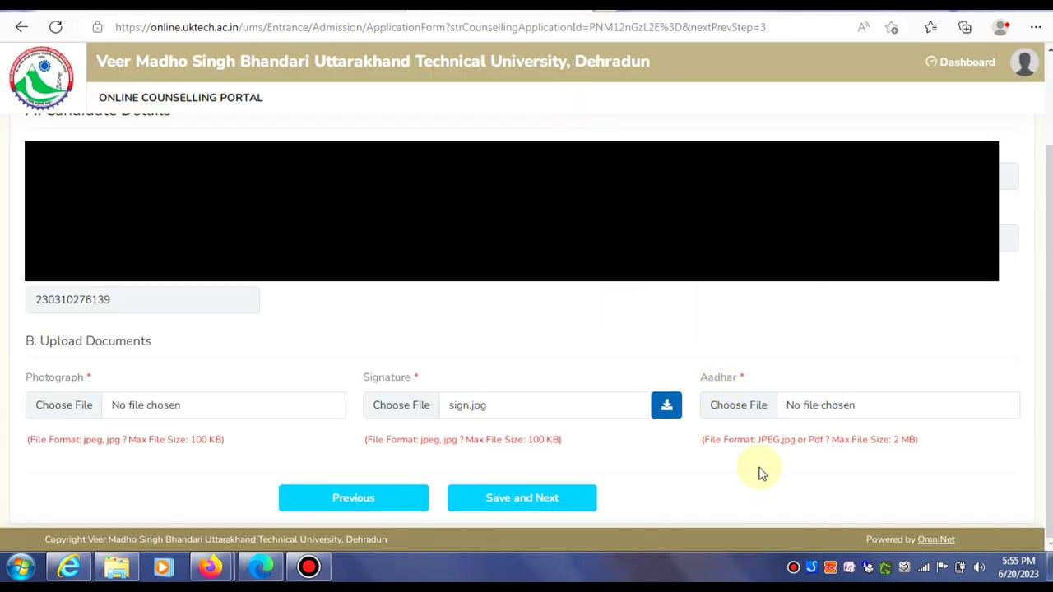
On the counselling portal's document upload page, upload the downloaded photo.jpg as the Photograph
{"action": "left_click", "coordinate": [1034, 29]}
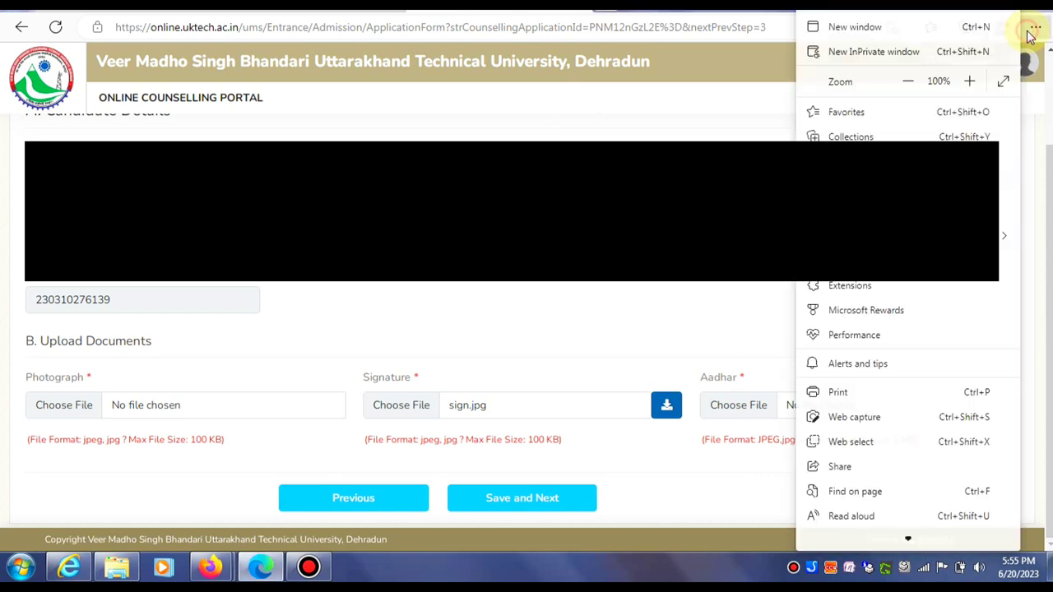
{"action": "key", "text": "Escape"}
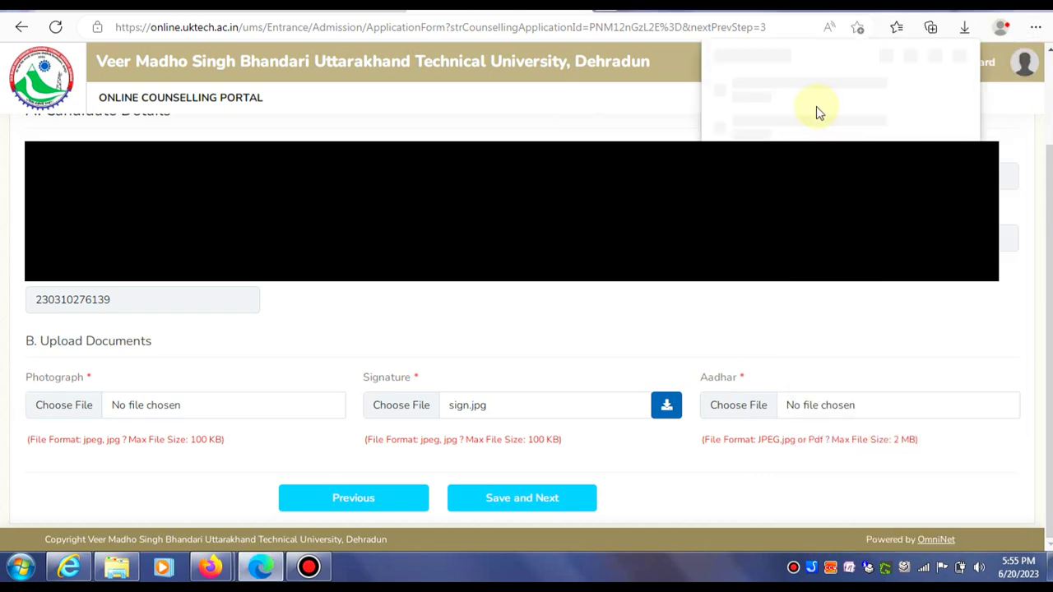
{"action": "left_click", "coordinate": [789, 125]}
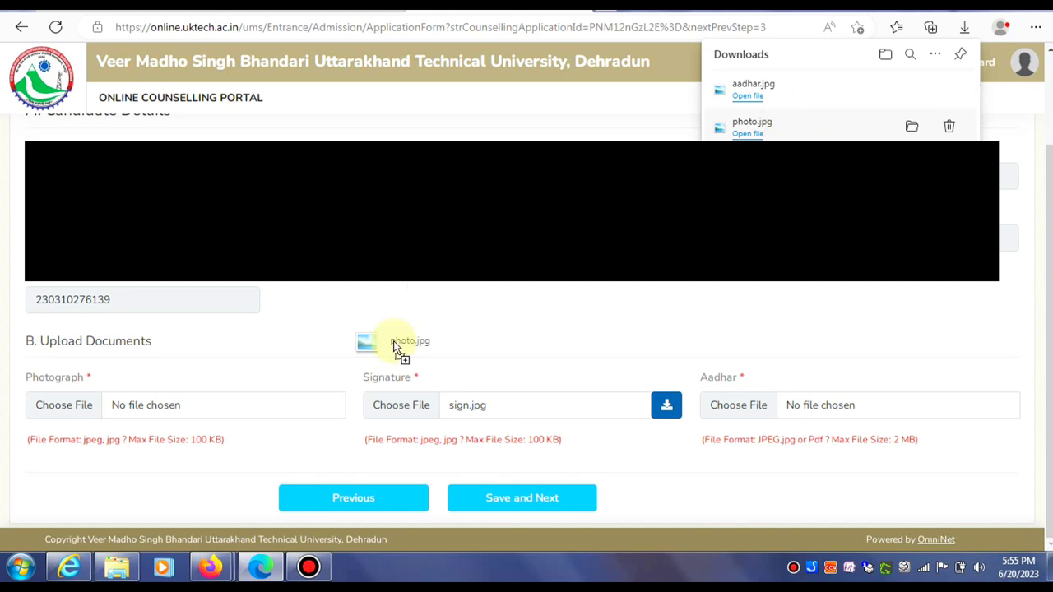
{"action": "left_click_drag", "start_coordinate": [393, 340], "coordinate": [70, 414]}
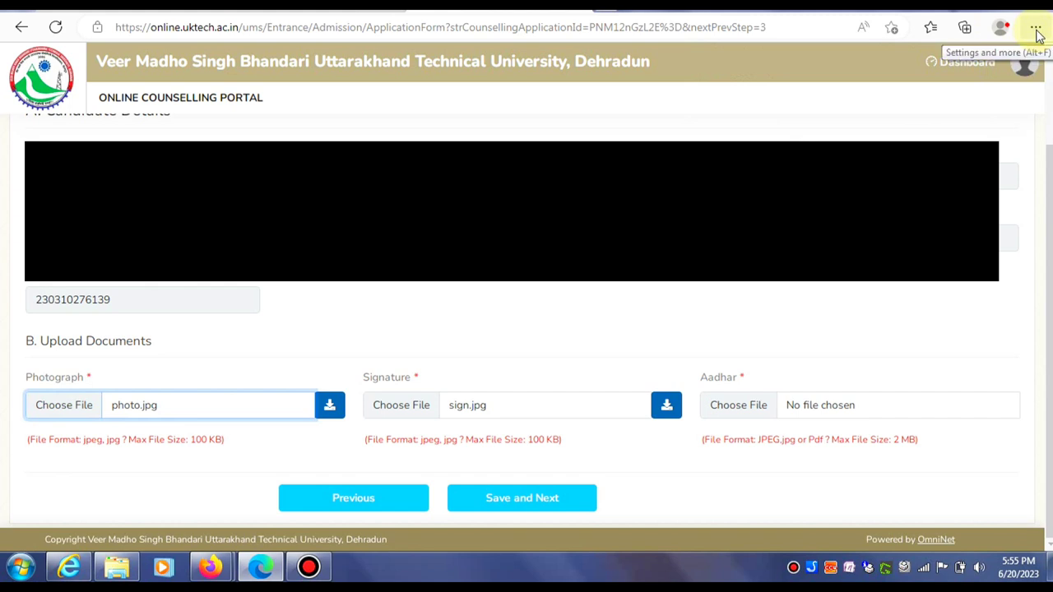
Upload aadhar.jpg from the browser's downloads as the Aadhar document, and save the uploaded documents to continue
{"action": "key", "text": "ctrl+j"}
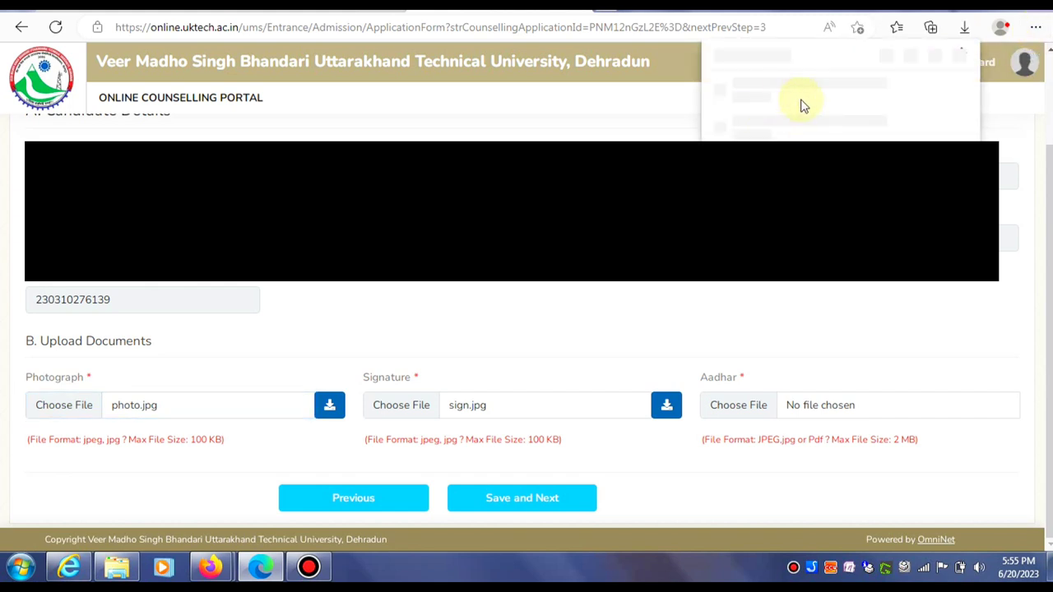
{"action": "left_click_drag", "start_coordinate": [787, 85], "coordinate": [724, 401]}
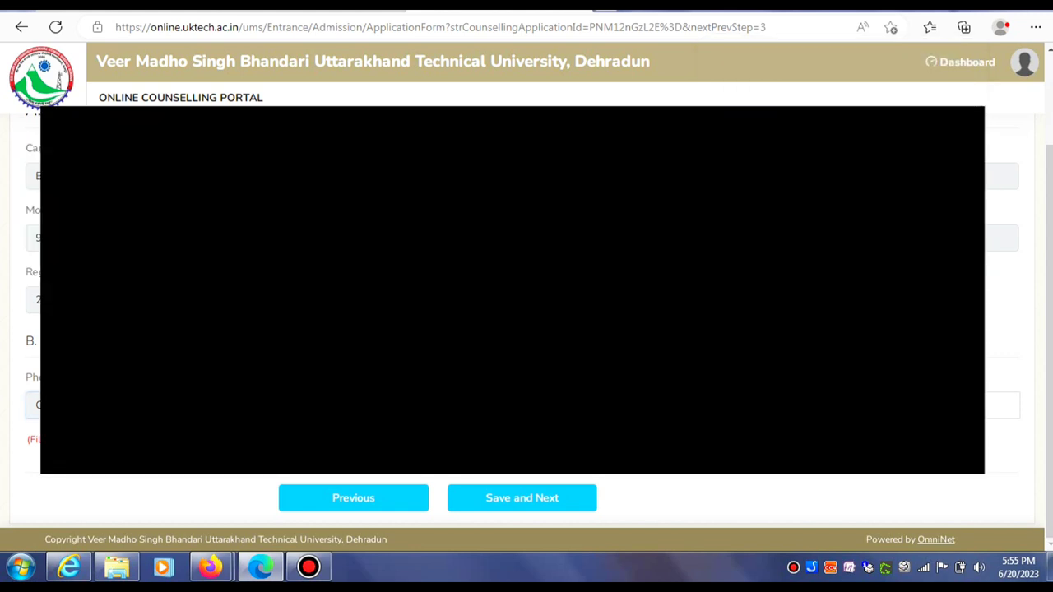
{"action": "left_click", "coordinate": [519, 498]}
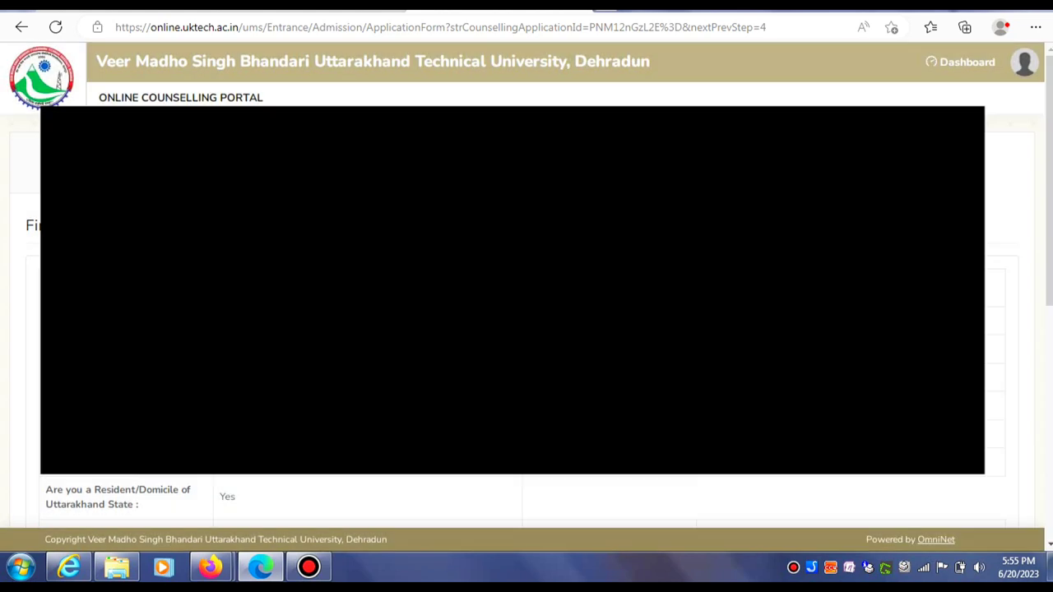
Review the application summary down to the fee details, then final-submit it and confirm proceeding to payment
{"action": "scroll", "coordinate": [527, 312], "scroll_direction": "down", "scroll_amount": 1}
{"action": "scroll", "coordinate": [527, 313], "scroll_direction": "down", "scroll_amount": 5}
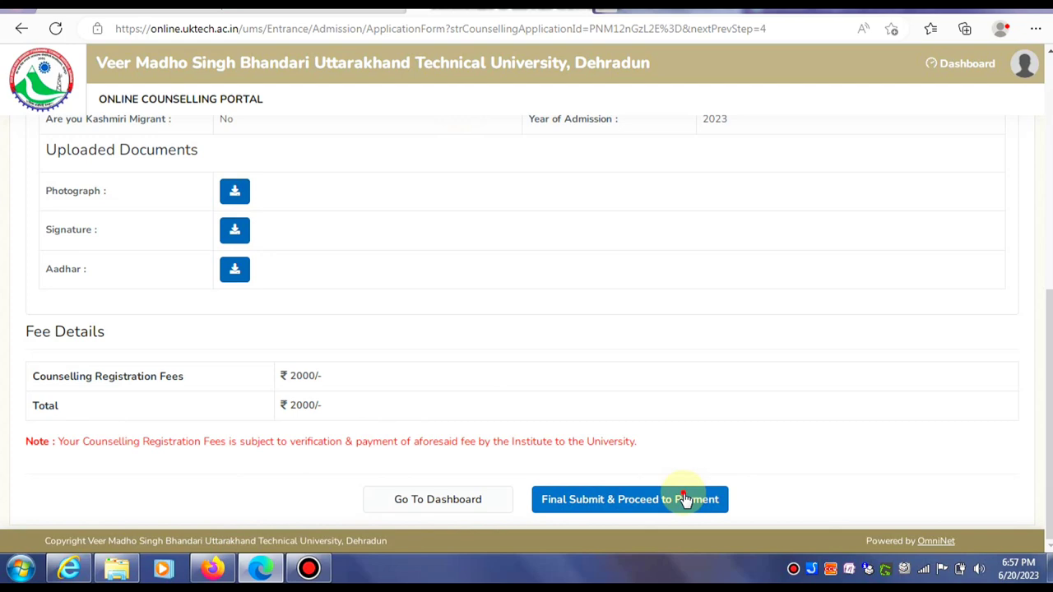
{"action": "left_click", "coordinate": [683, 499]}
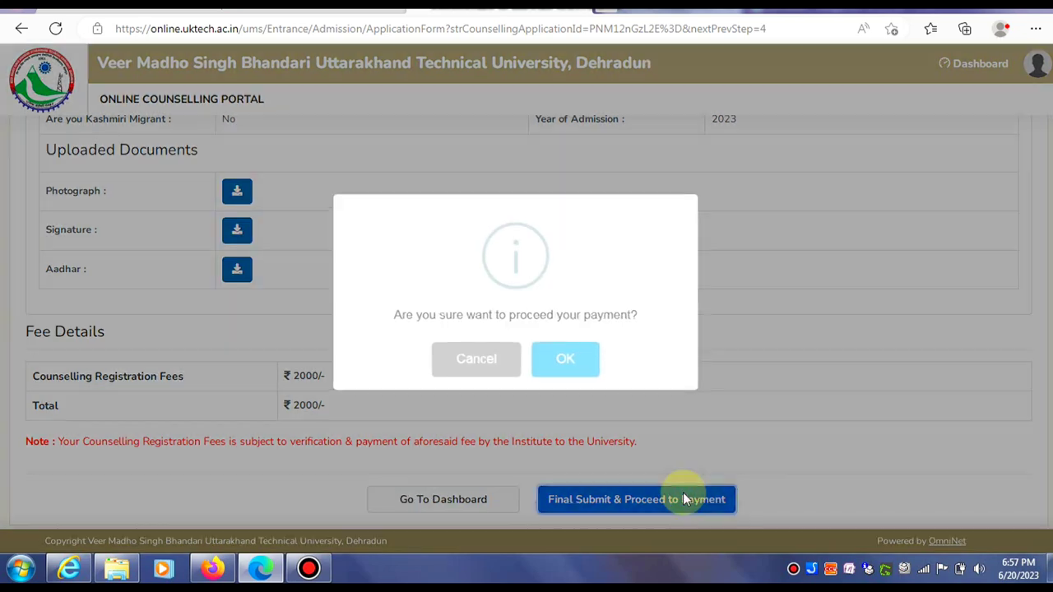
{"action": "left_click", "coordinate": [582, 360]}
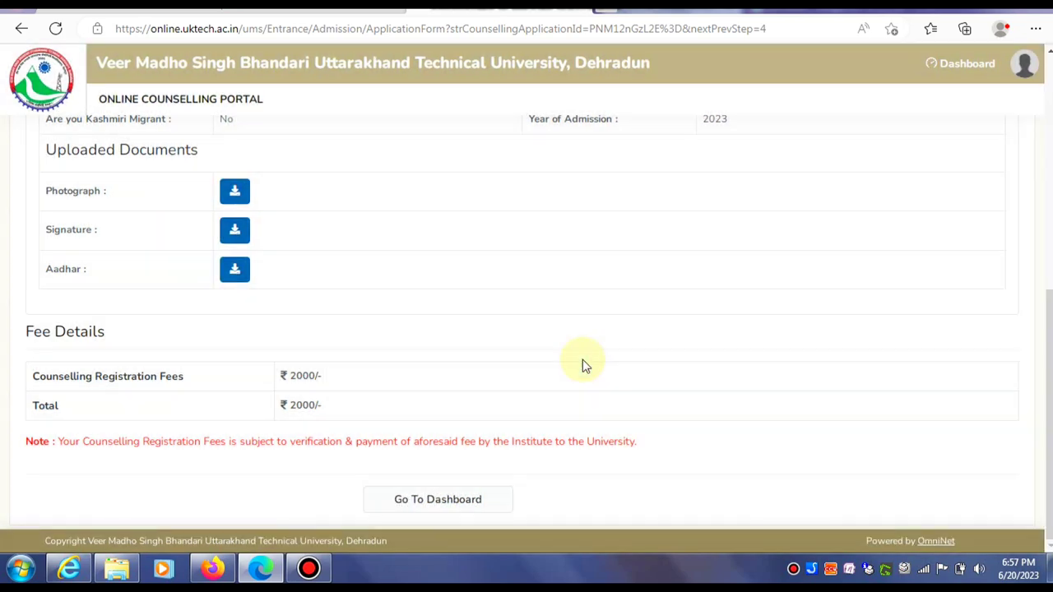